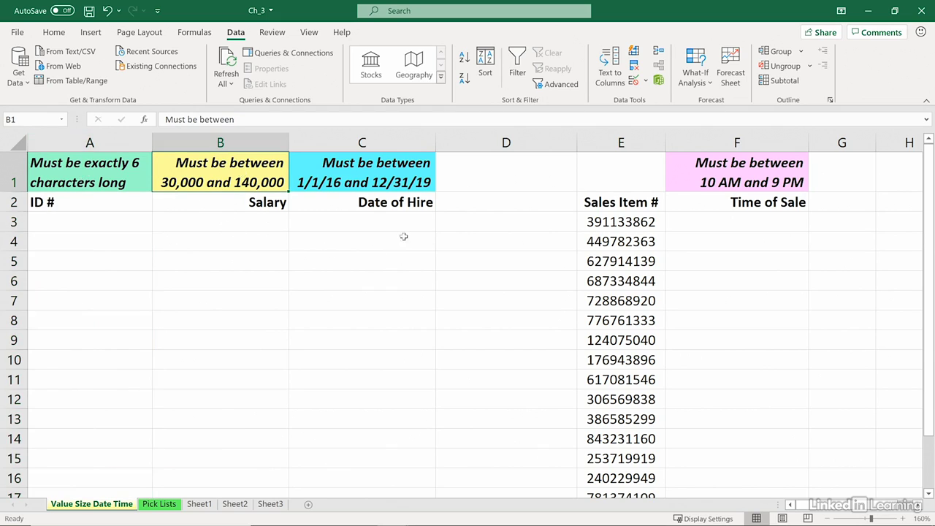
click(370, 174)
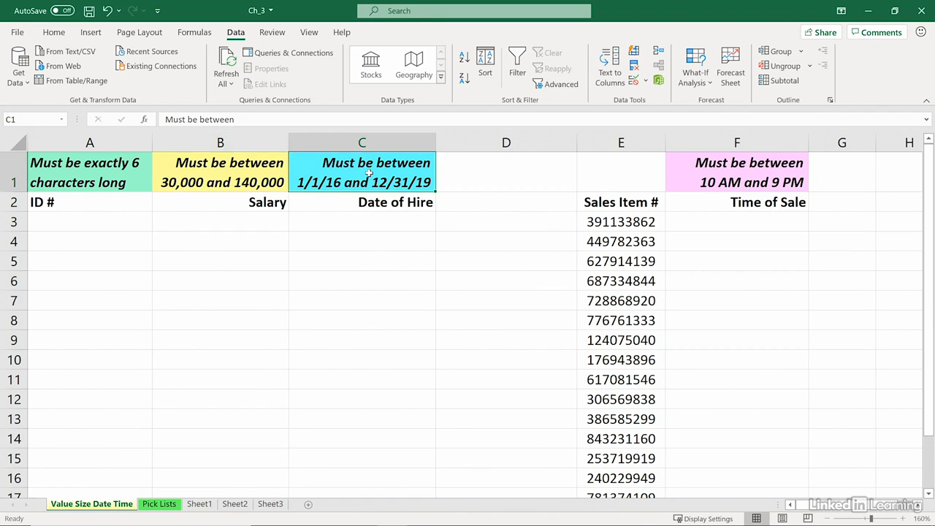
click(124, 171)
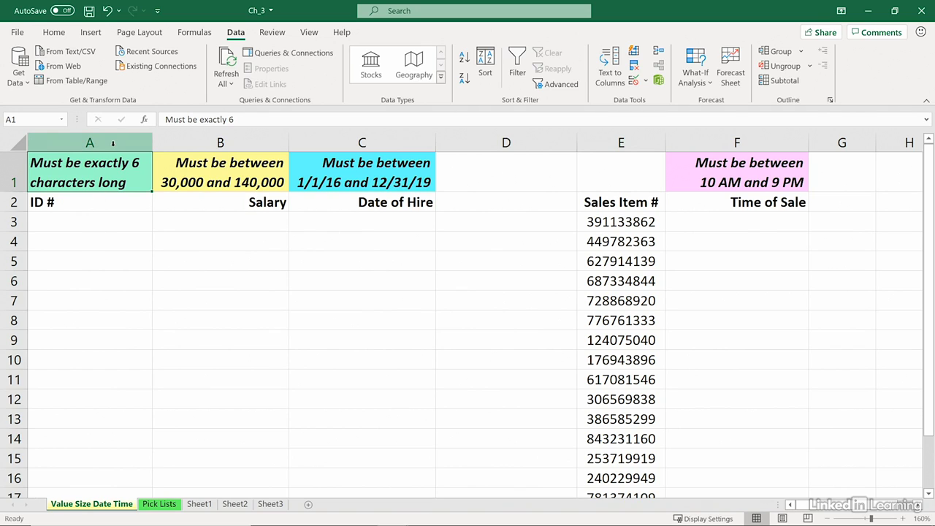
Apply data validation to the whole of column A, allowing only entries with a text length equal to 6.
click(113, 143)
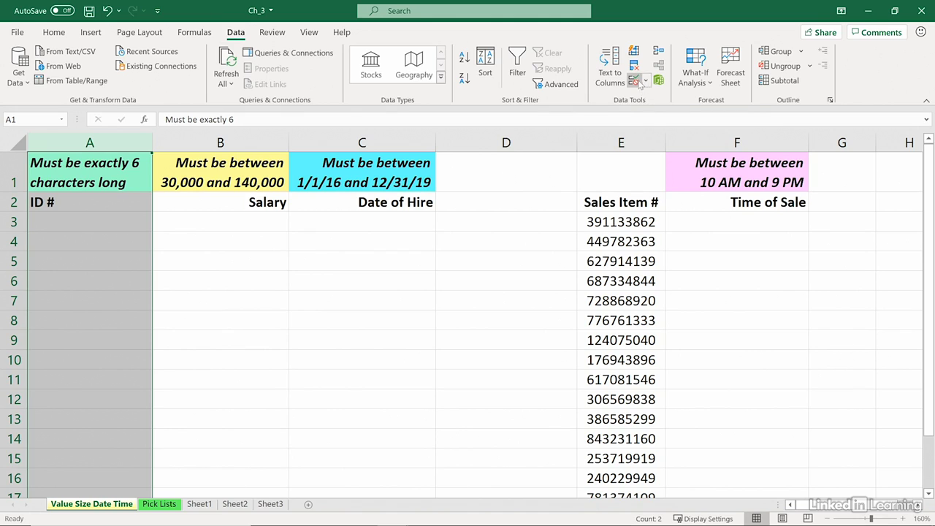
click(635, 80)
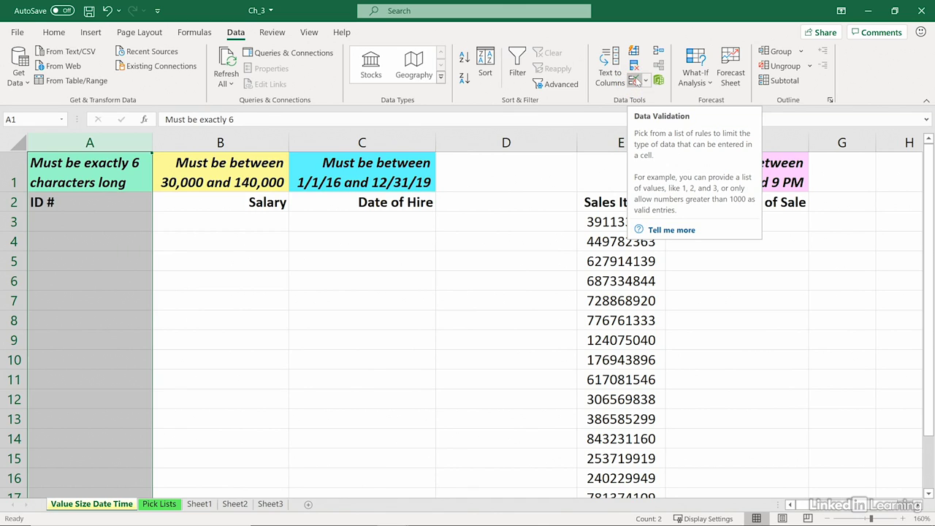
click(636, 81)
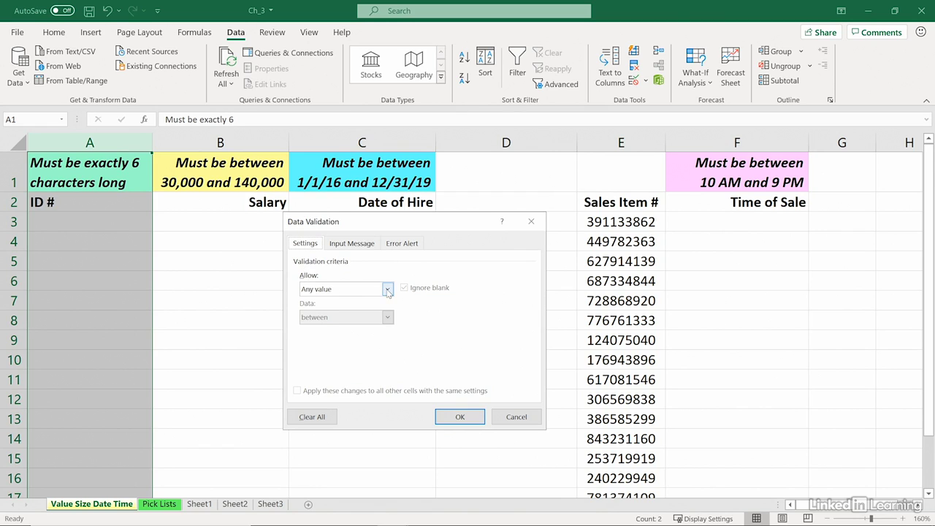
click(344, 290)
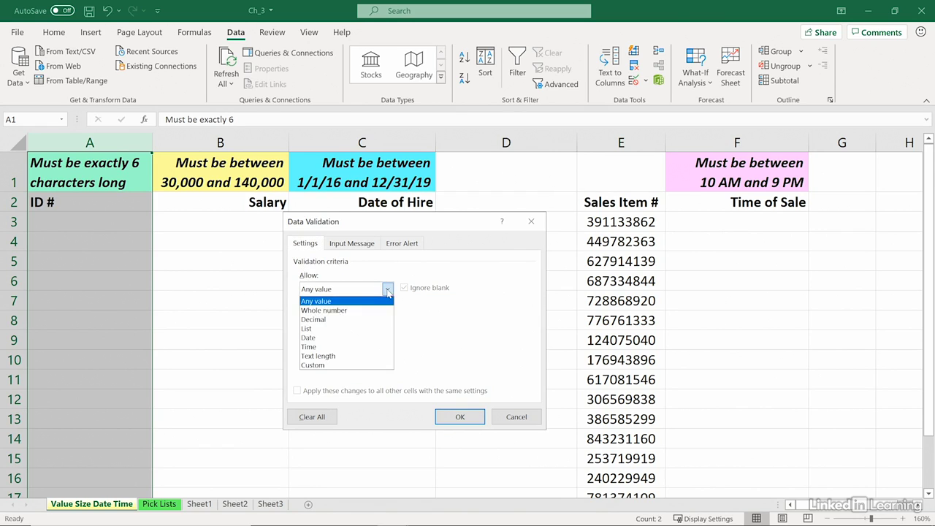
click(325, 357)
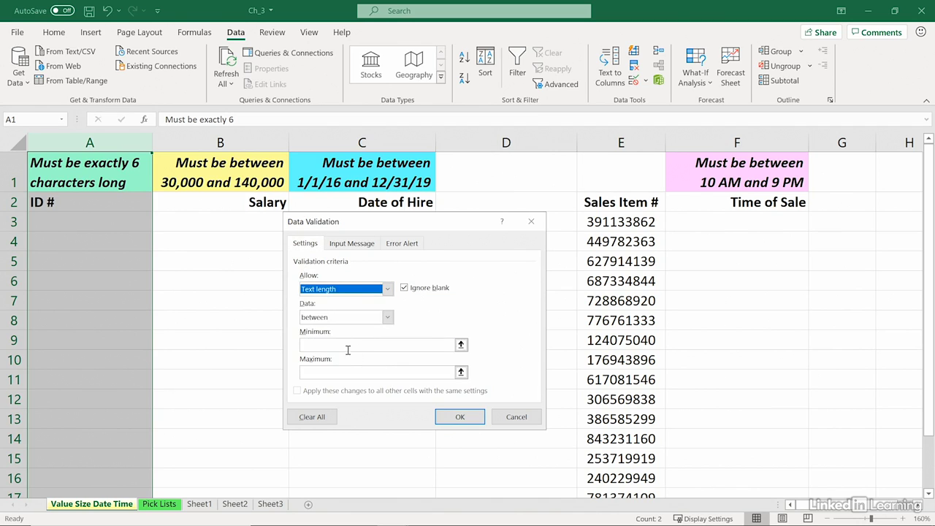
click(387, 317)
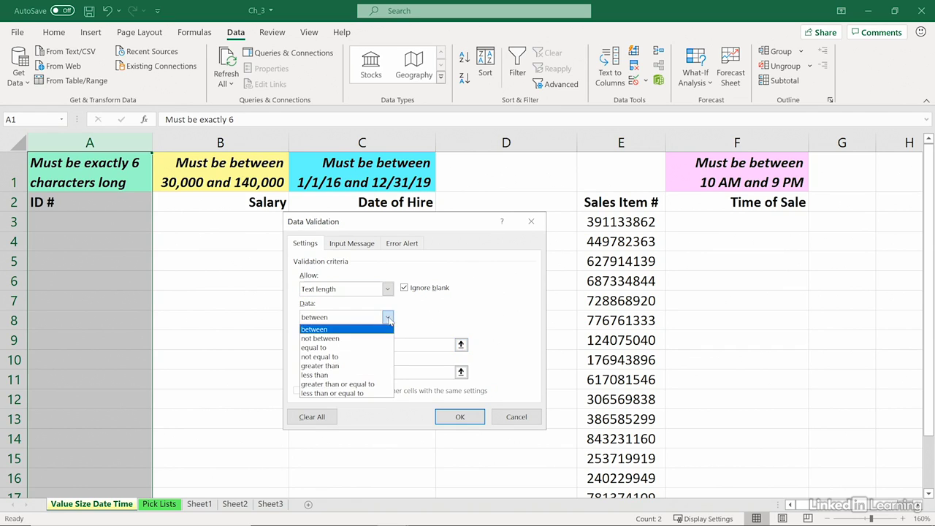
click(321, 348)
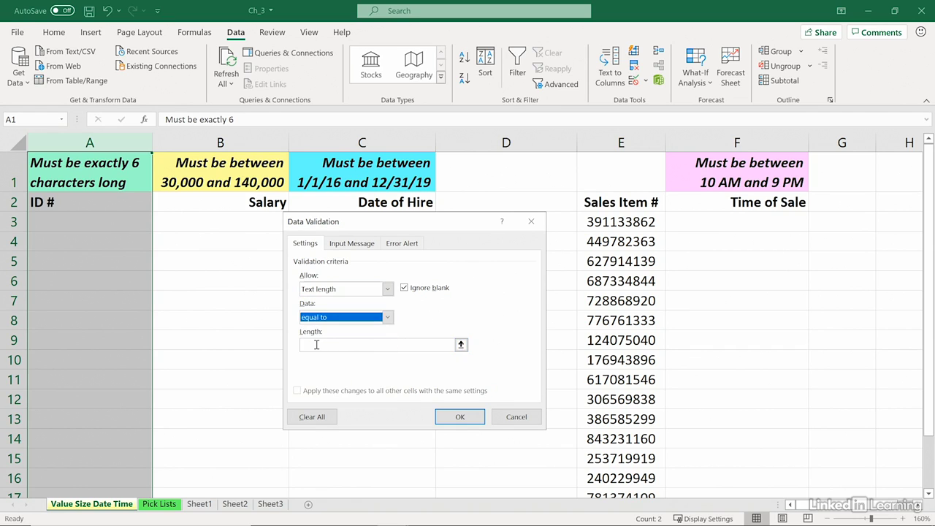
click(316, 344)
text(6)
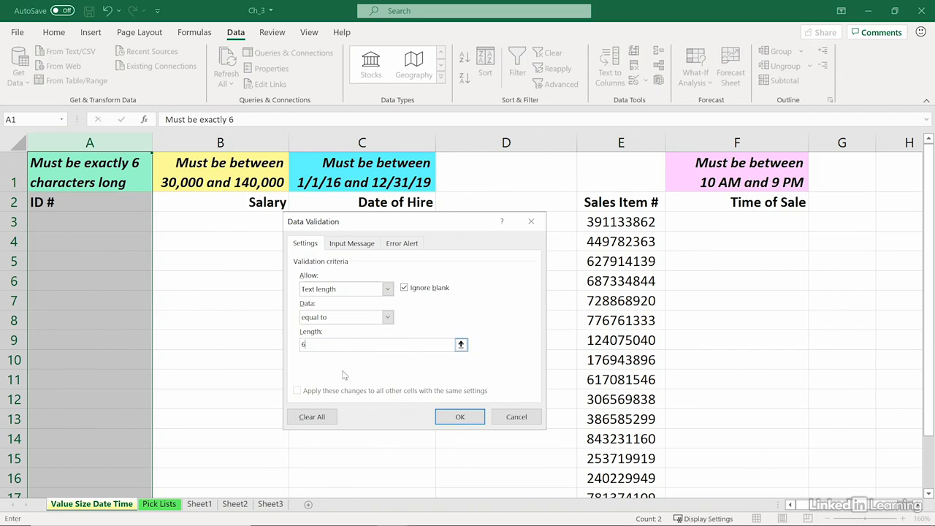
click(451, 418)
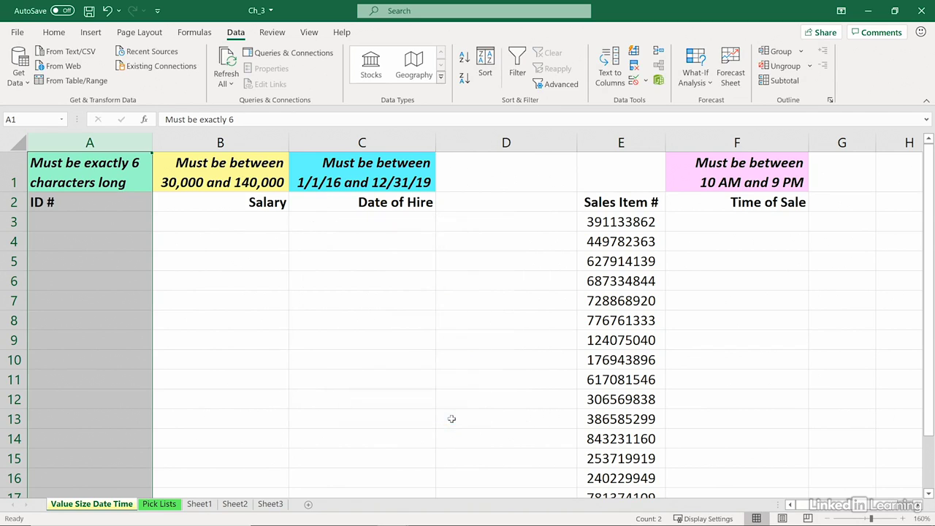
Enter a six-digit ID number in cell A3 to test the text-length rule.
click(80, 227)
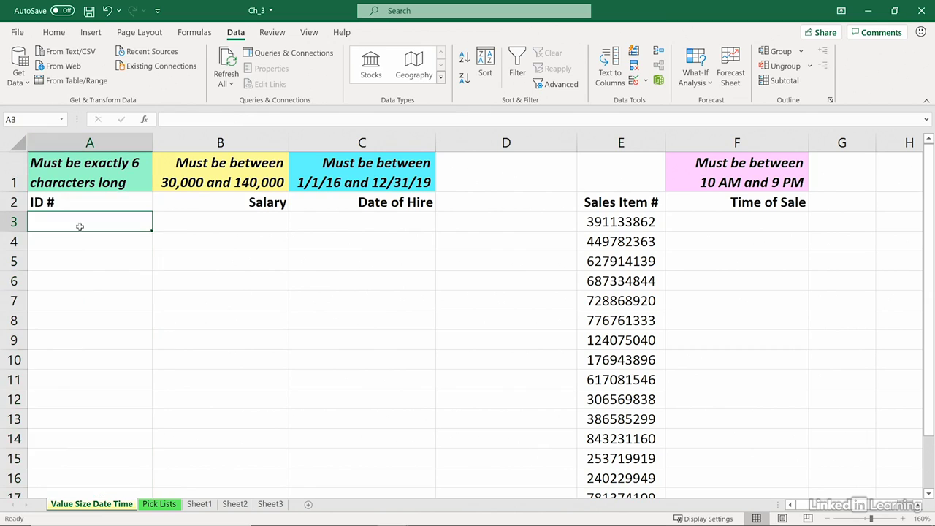
text(456376)
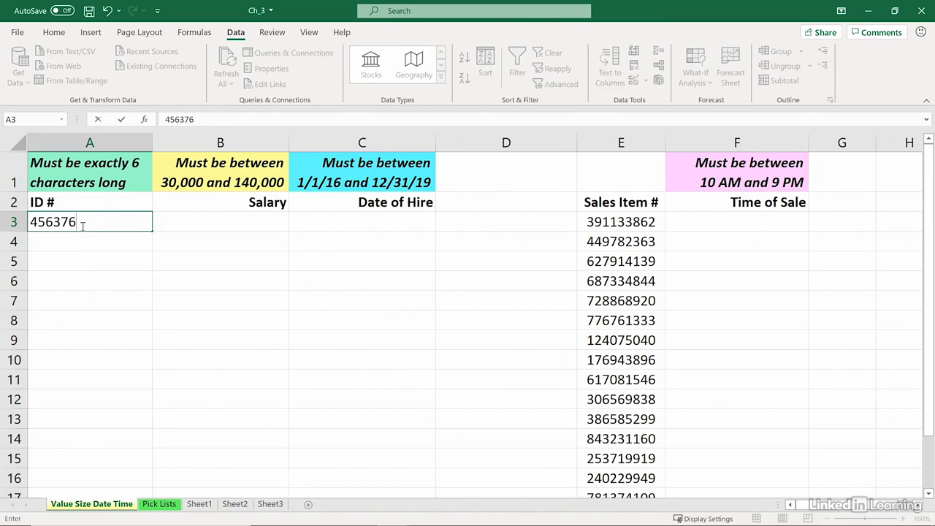
key(Return)
Try a four-digit ID number in cell A4 and extend the entry to six digits.
text(3456)
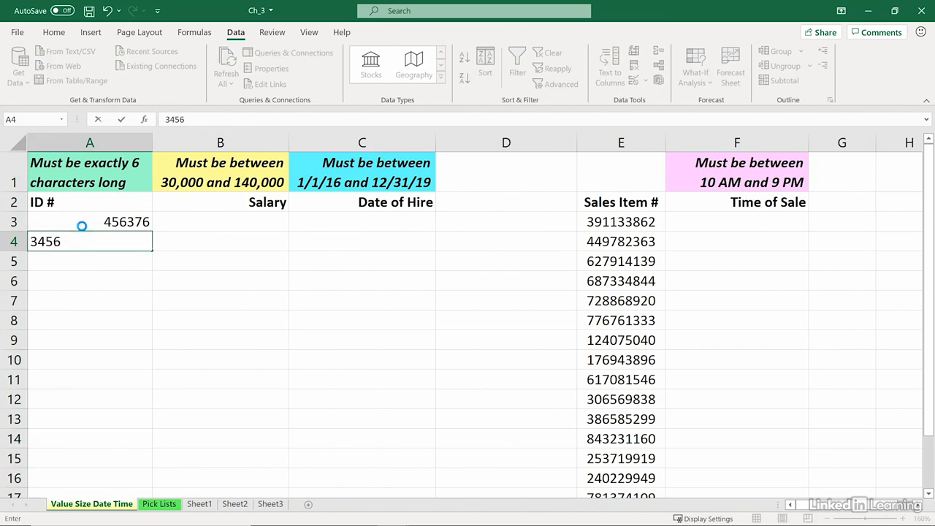
key(Return)
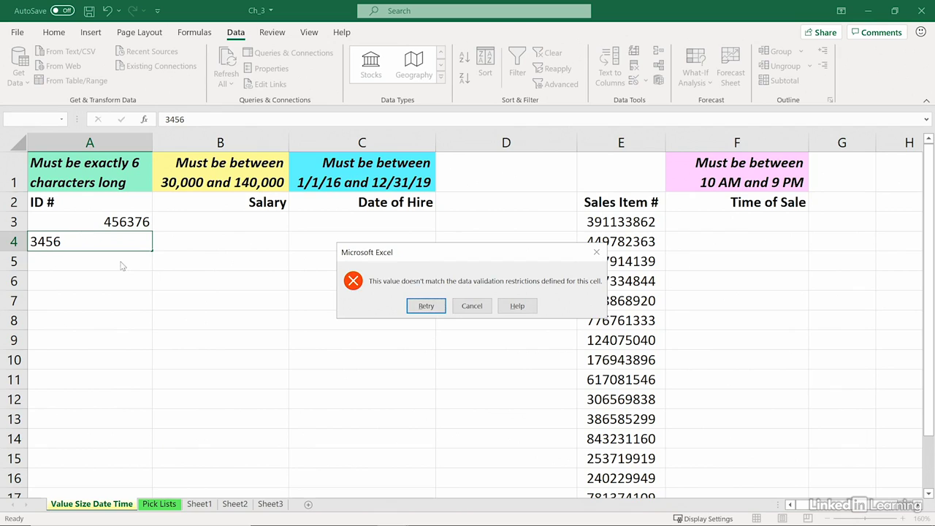
click(425, 305)
click(73, 244)
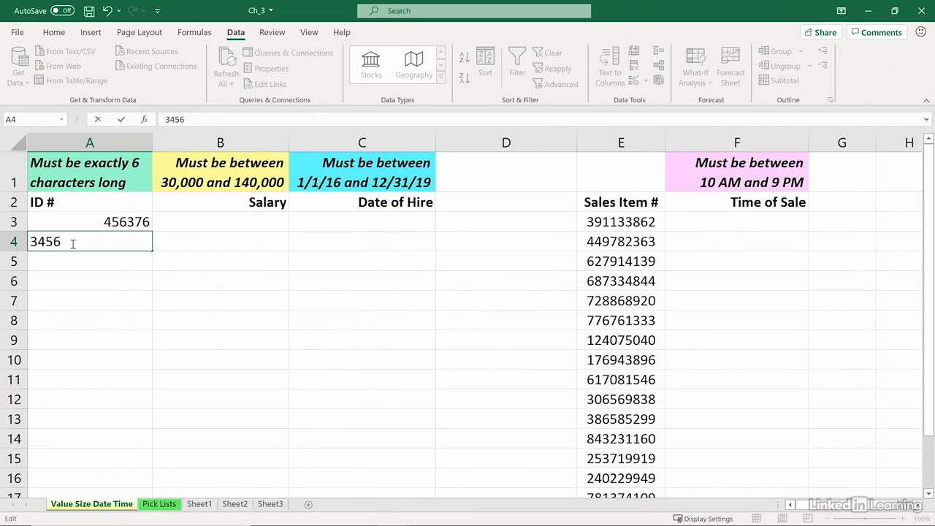
text(23)
key(Return)
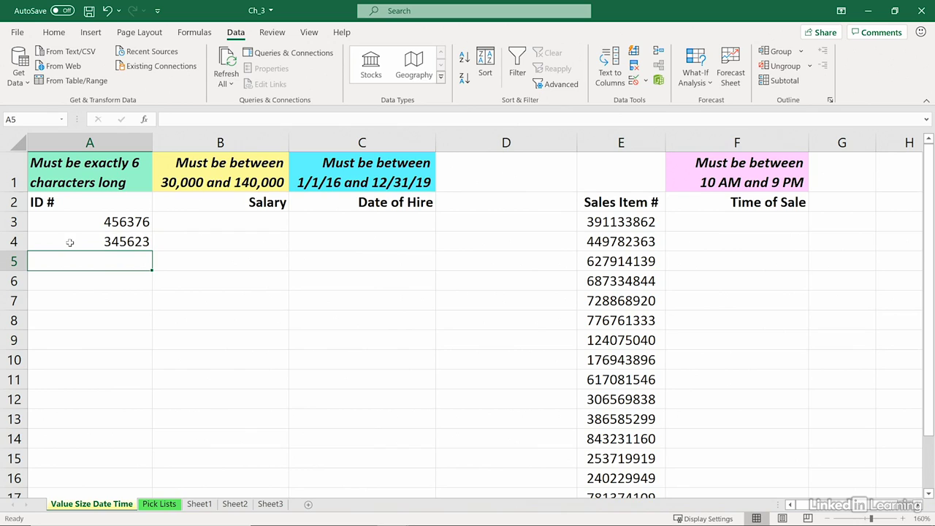
click(108, 244)
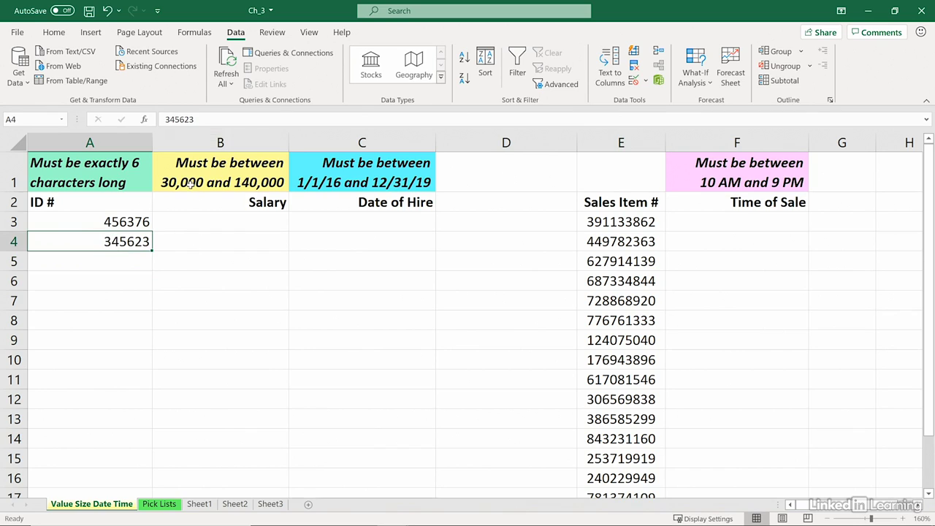
Apply data validation to the whole of column B, allowing only whole numbers between 30000 and 140000.
click(232, 144)
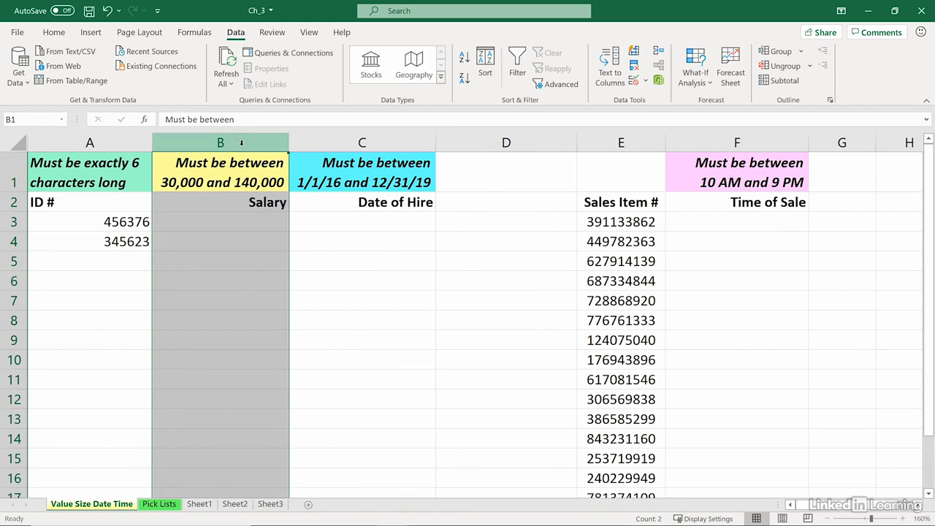
click(635, 83)
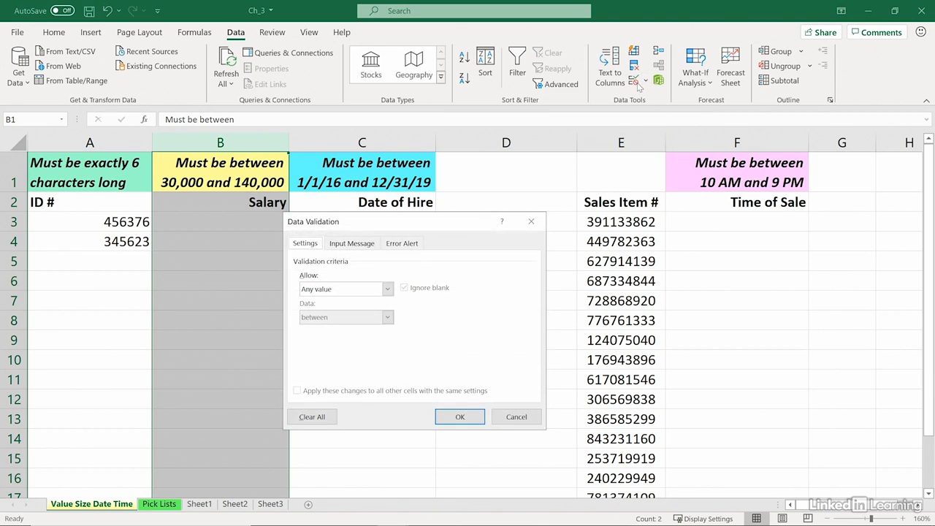
click(387, 289)
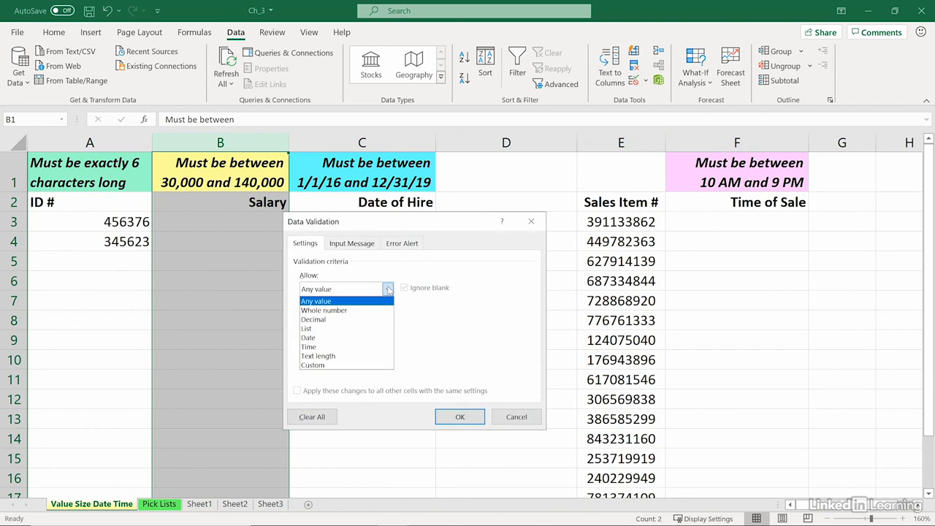
click(337, 311)
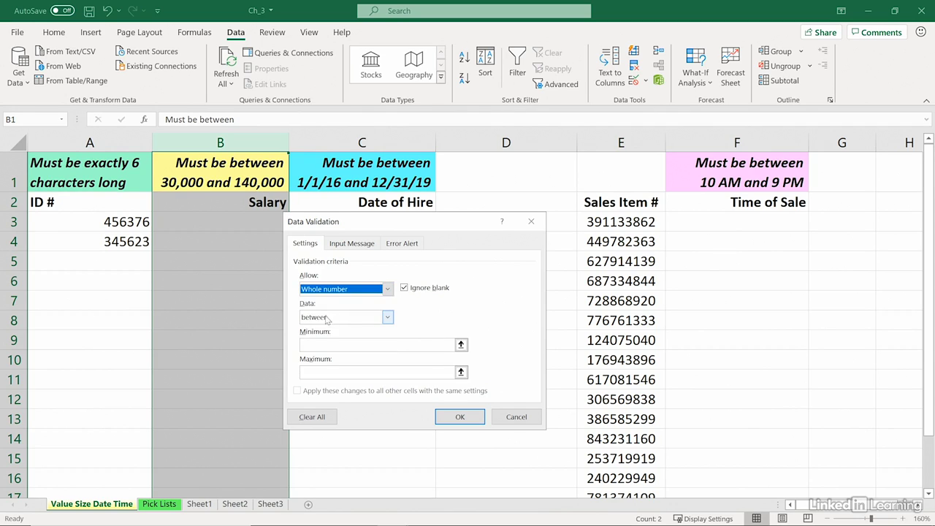
click(387, 318)
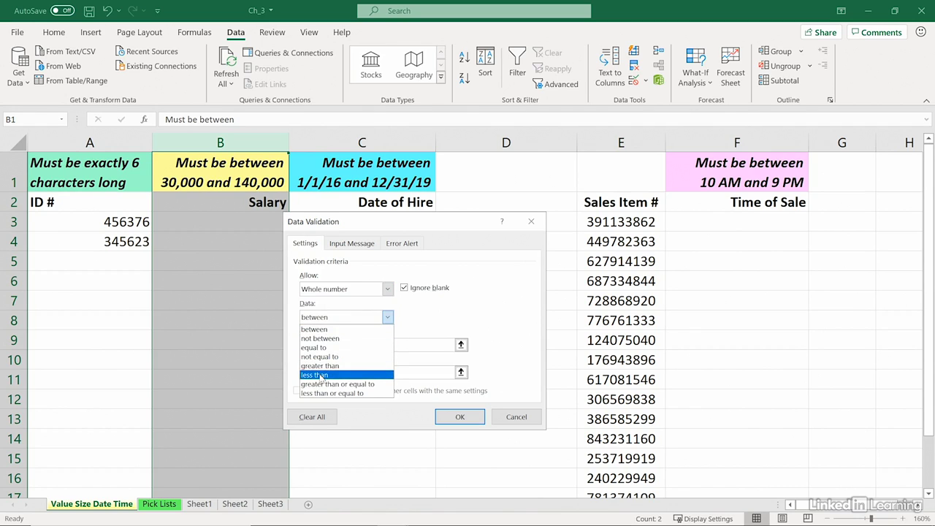
click(363, 328)
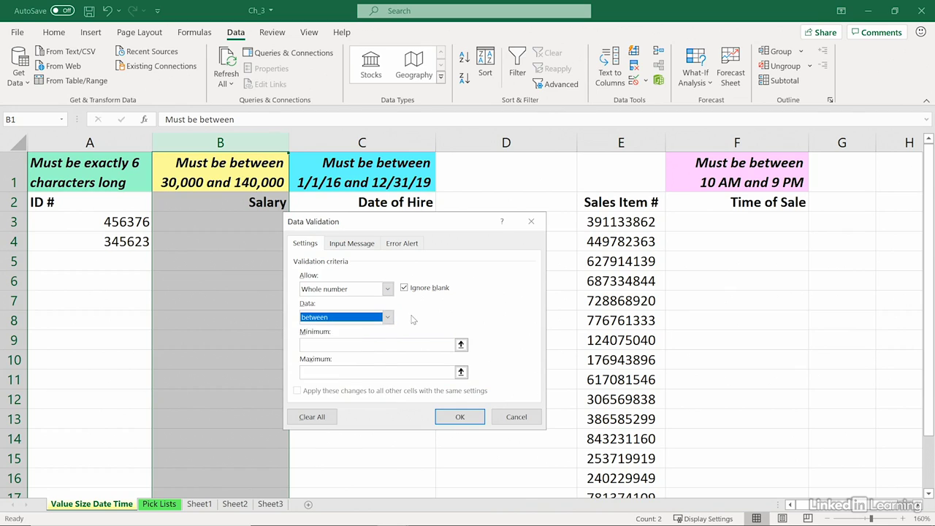
click(315, 344)
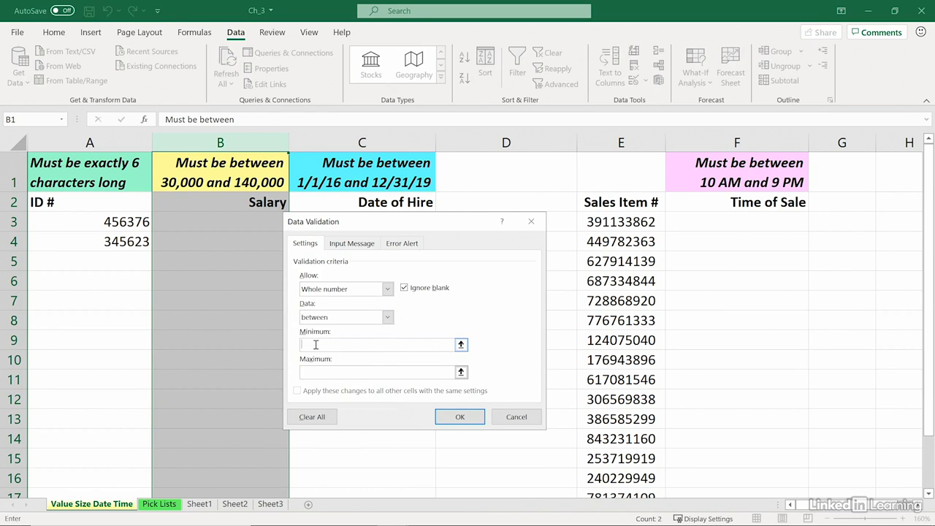
text(30000)
key(Return)
Test the salary rule in cell B3 with 23456 and with 2345634, and cancel the entry.
click(246, 215)
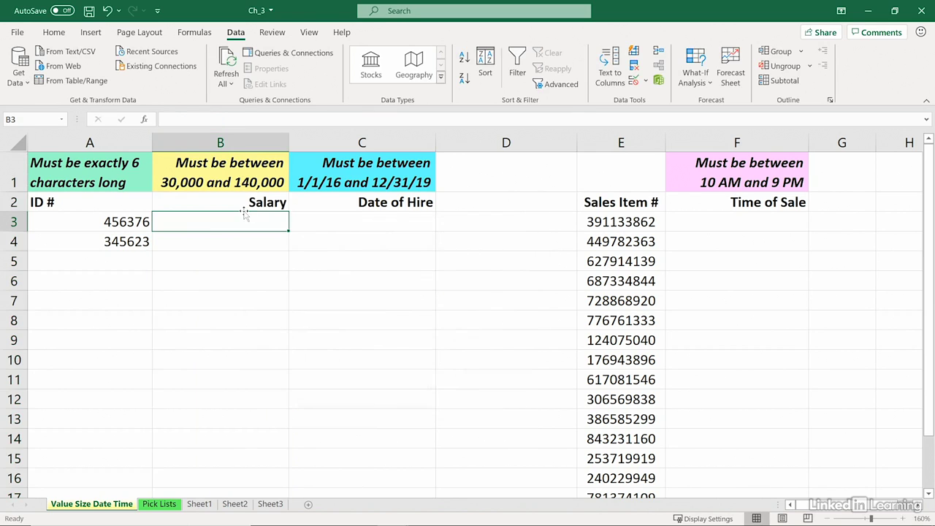
text(23456)
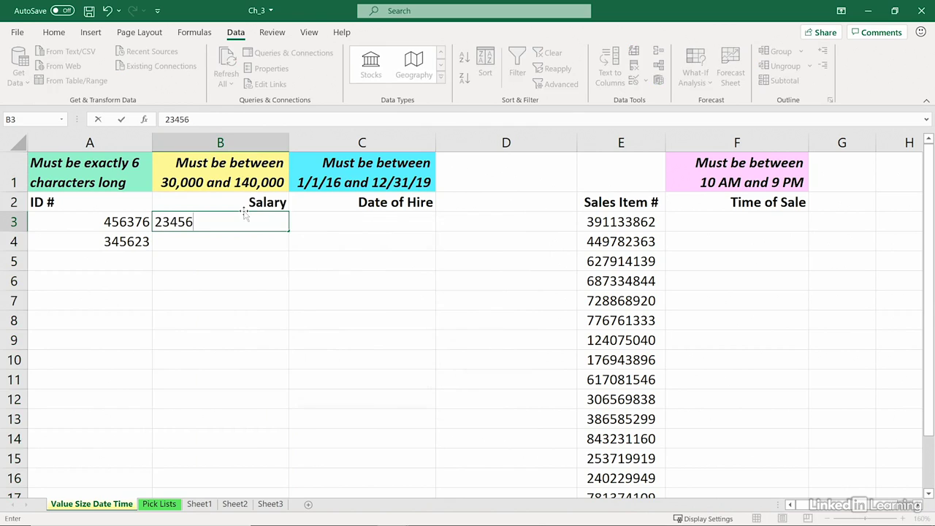
key(Return)
key(Return)
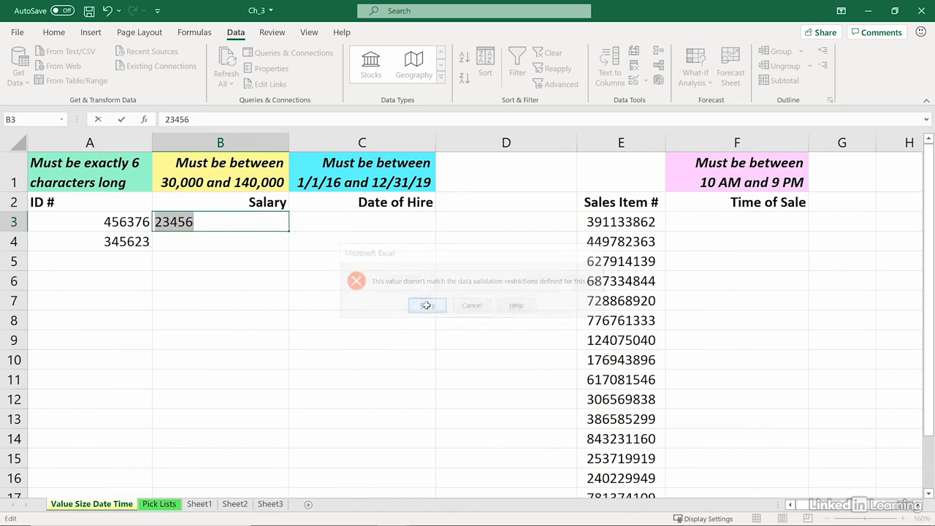
click(199, 219)
text(34)
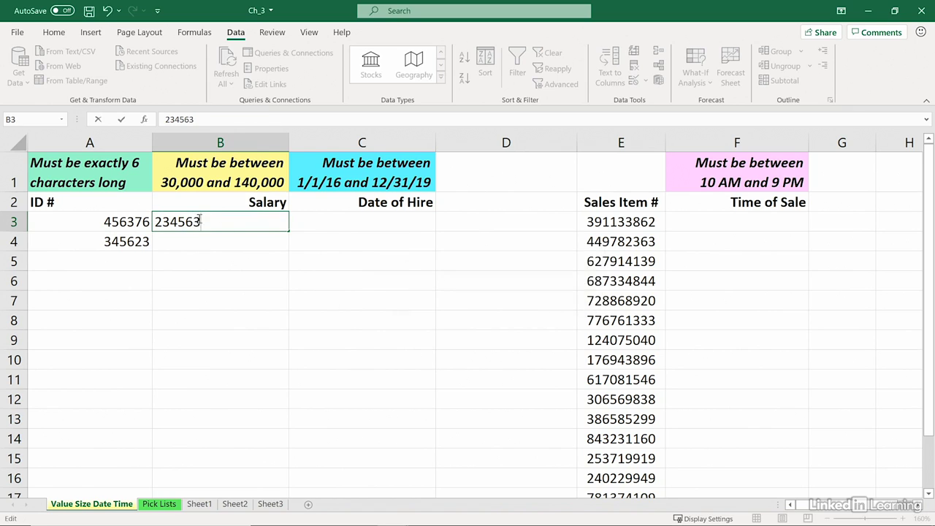
key(Return)
click(420, 309)
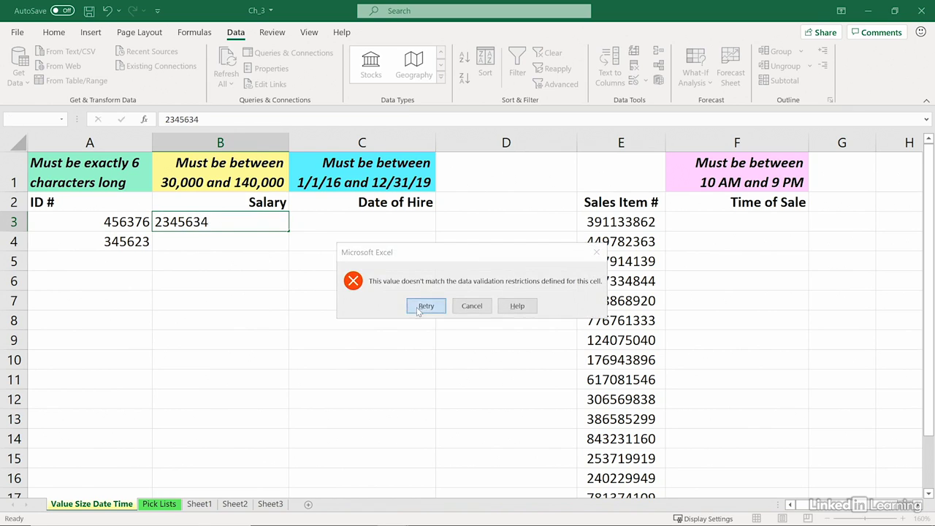
click(221, 222)
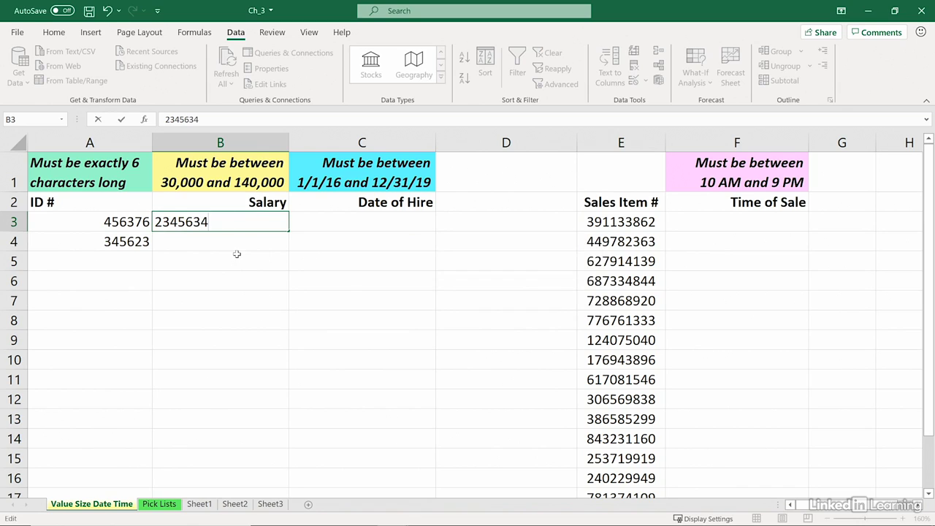
key(Escape)
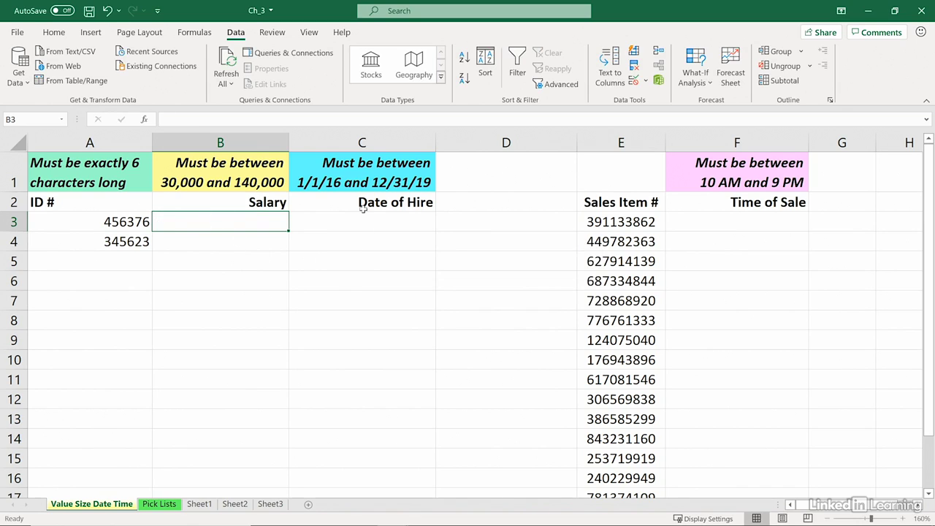
Copy the full two-line date rule text from cell C1, leaving the cell unchanged.
click(345, 170)
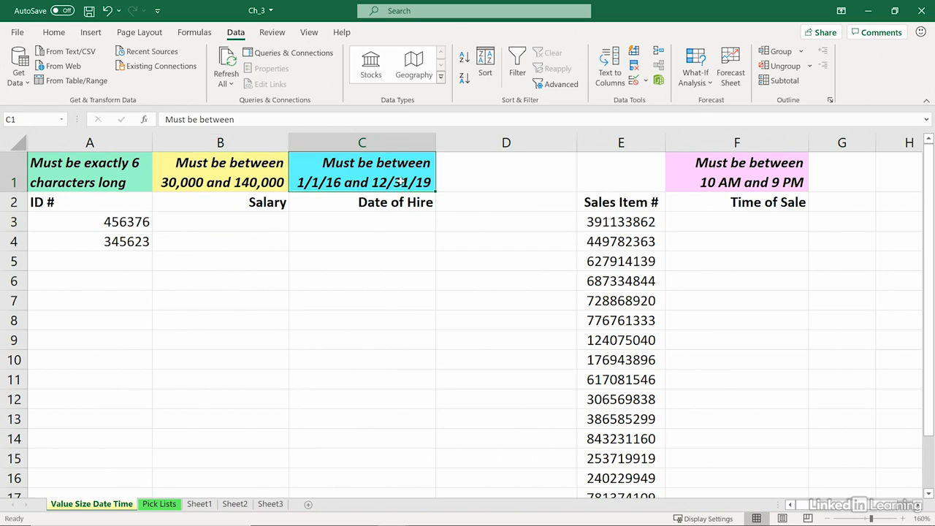
double_click(377, 172)
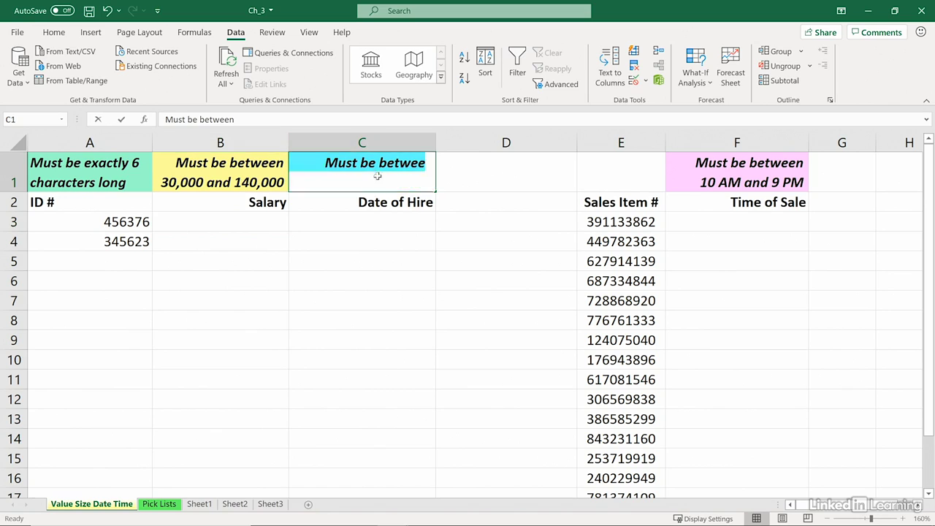
drag(433, 183, 325, 158)
key(ctrl+c)
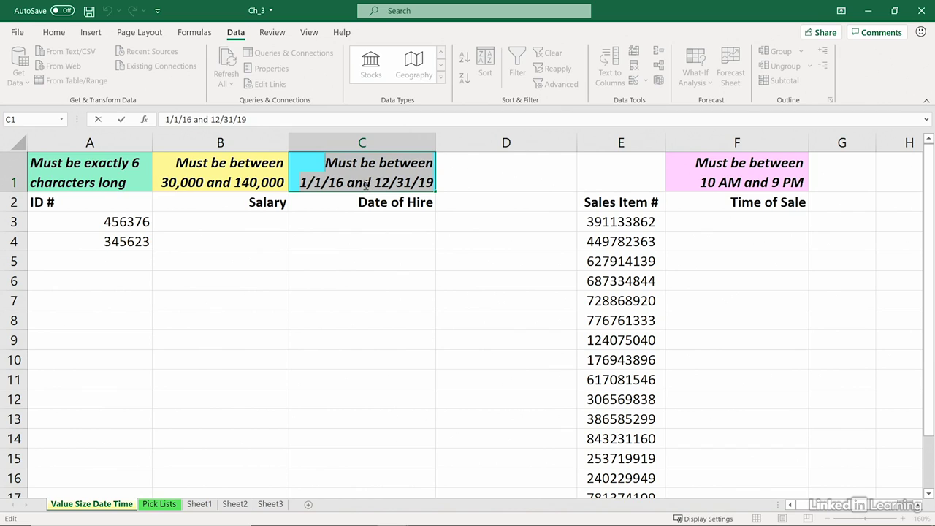
key(Escape)
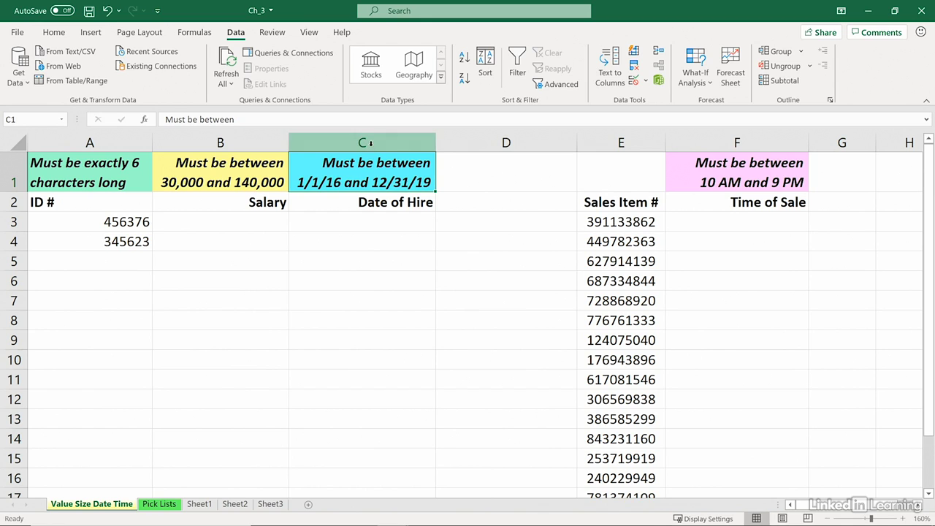
Set data validation for the whole of column C to allow only dates between 1/1/16 and 12/31/19.
click(370, 143)
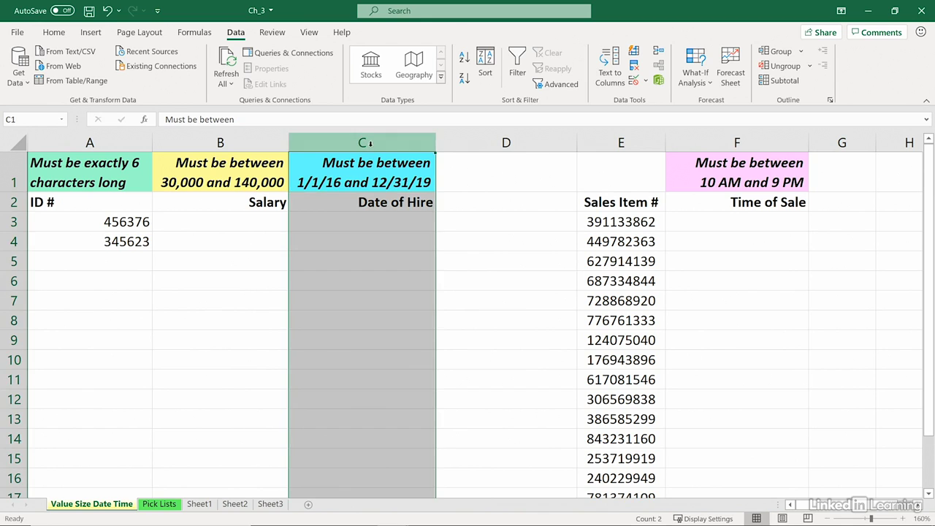
click(634, 82)
drag(448, 218, 509, 244)
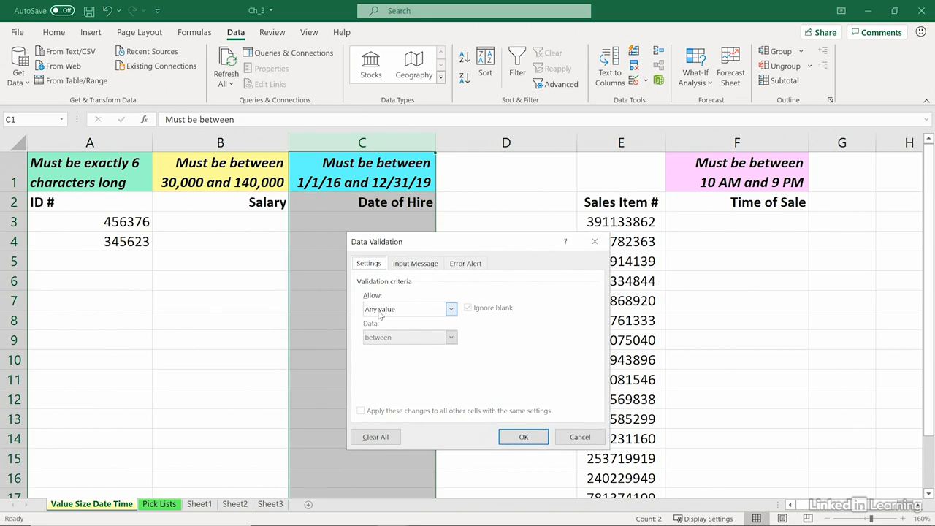
click(451, 309)
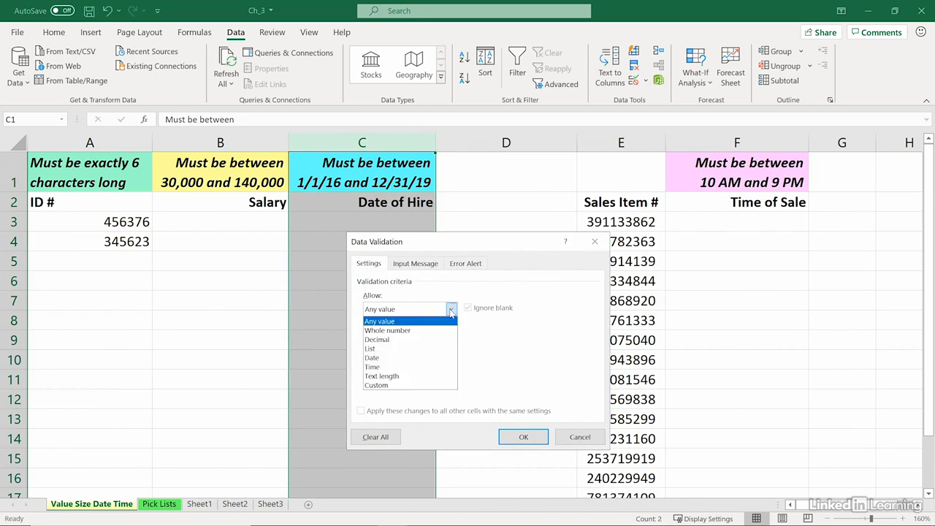
click(375, 357)
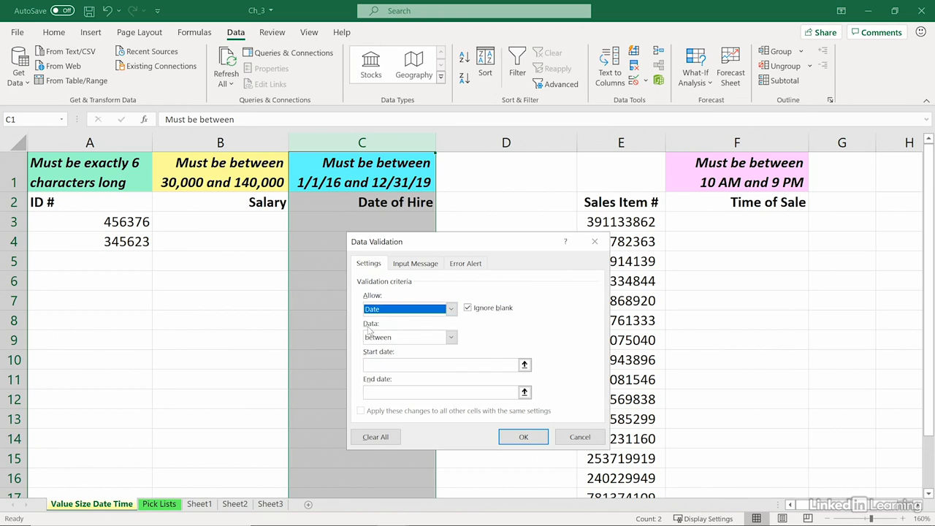
click(375, 363)
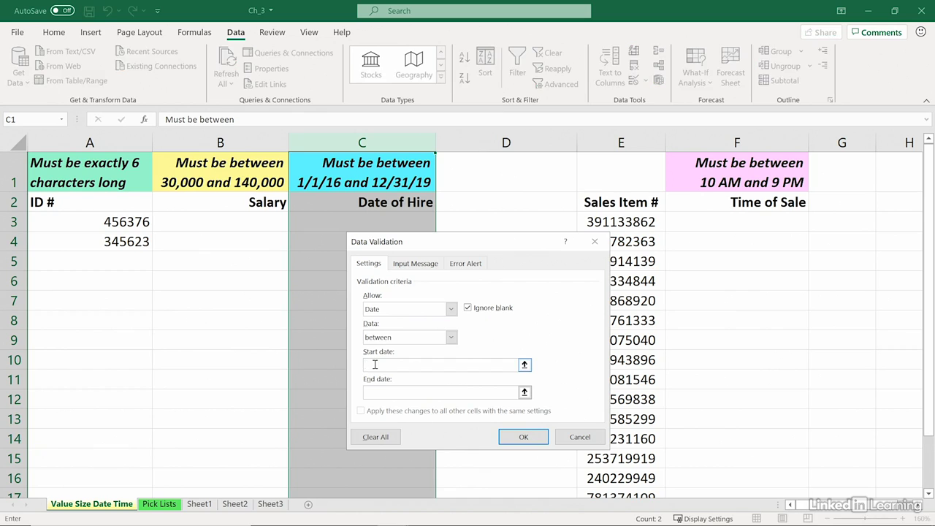
text(1/1/16)
click(380, 392)
text(12)
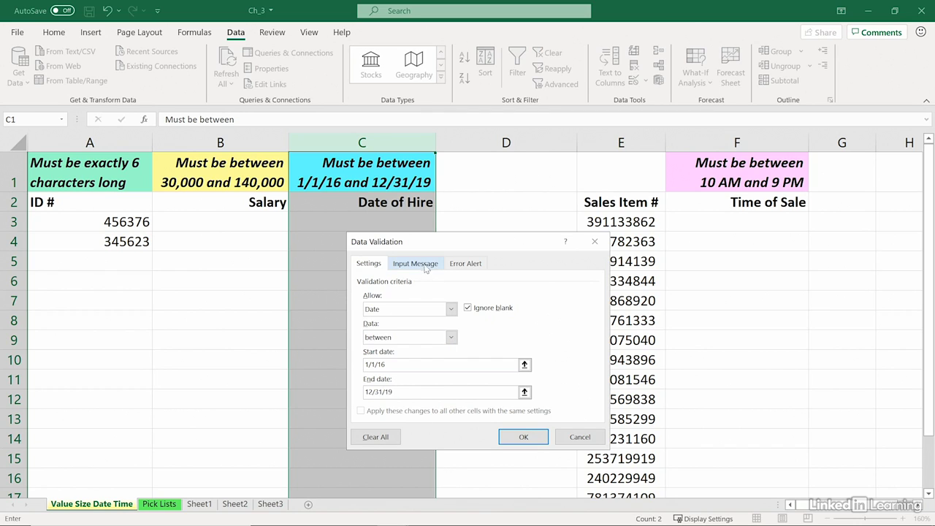
Add an input message titled "Reminder:" with the copied date rule text to column C's validation and apply it.
click(424, 265)
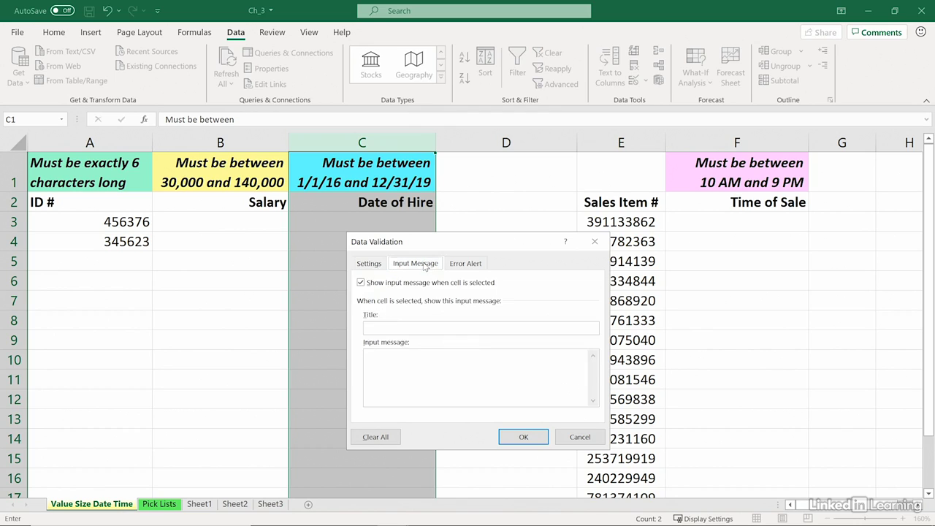
click(390, 359)
key(ctrl+v)
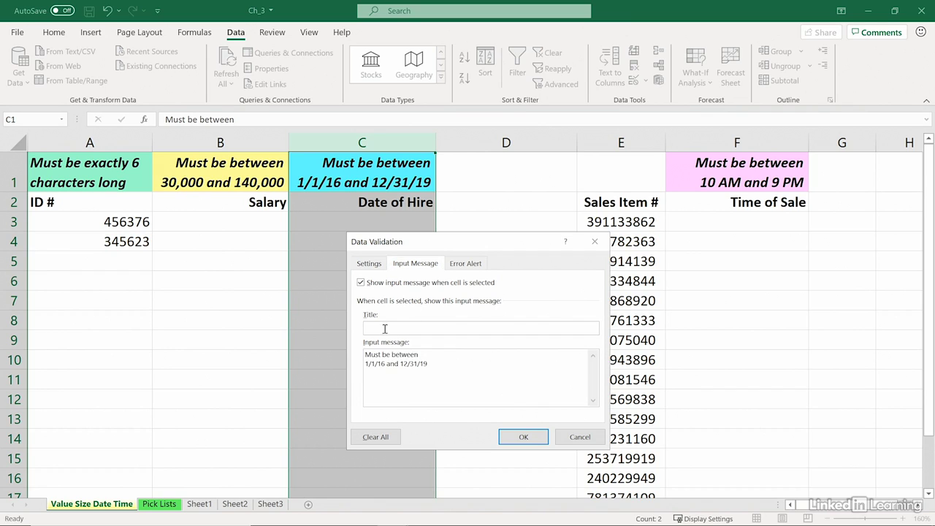
click(382, 329)
click(518, 436)
Select various cells in column C to check the input message on each.
click(395, 301)
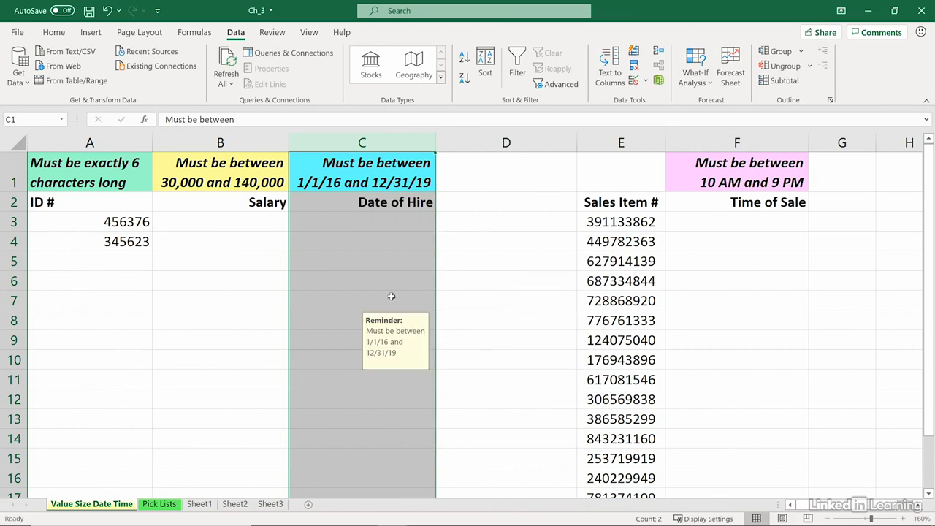
click(362, 381)
click(344, 293)
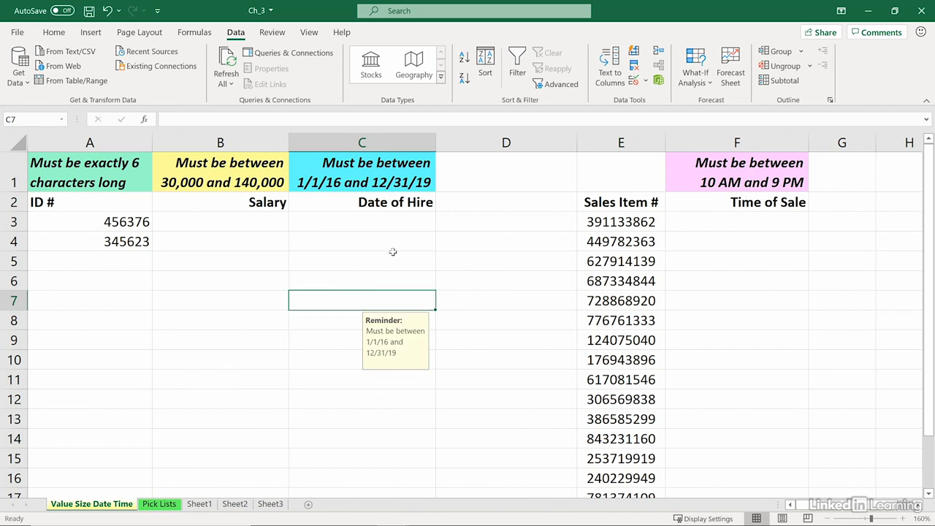
click(395, 242)
click(3, 173)
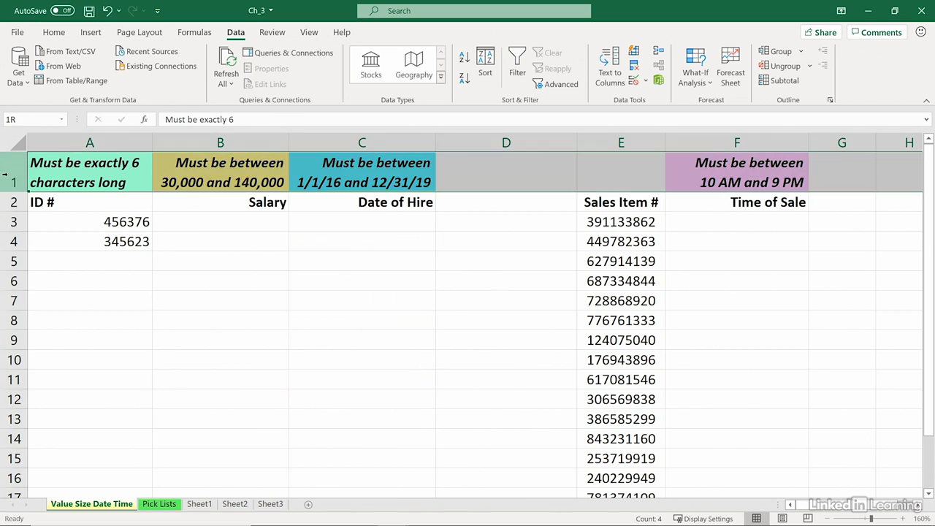
click(325, 274)
click(334, 232)
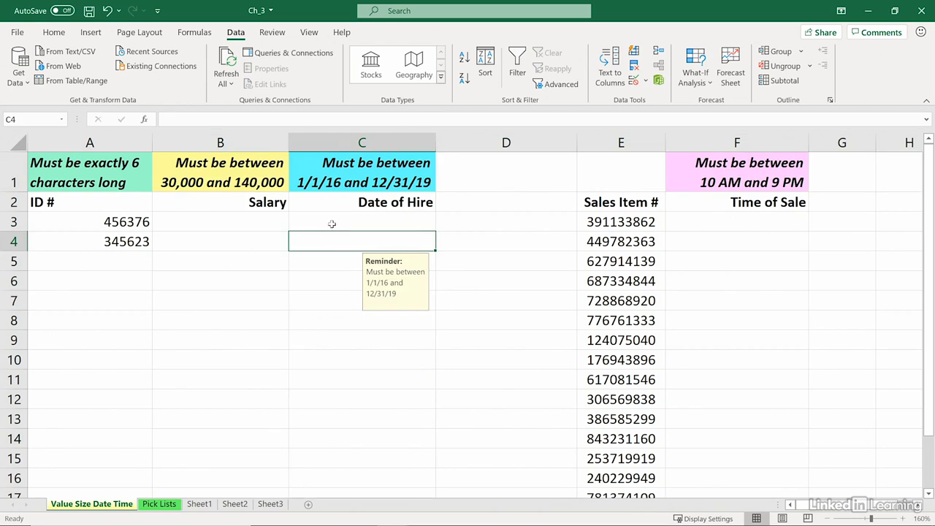
click(330, 223)
click(400, 336)
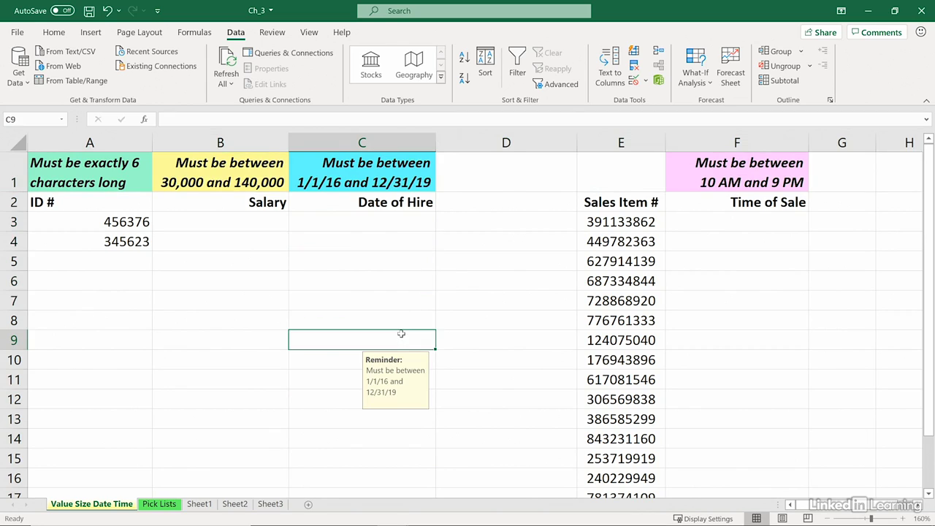
Test the hire date rule by entering 3/4/21 in cell C3, and dismiss the rejected entry.
click(367, 224)
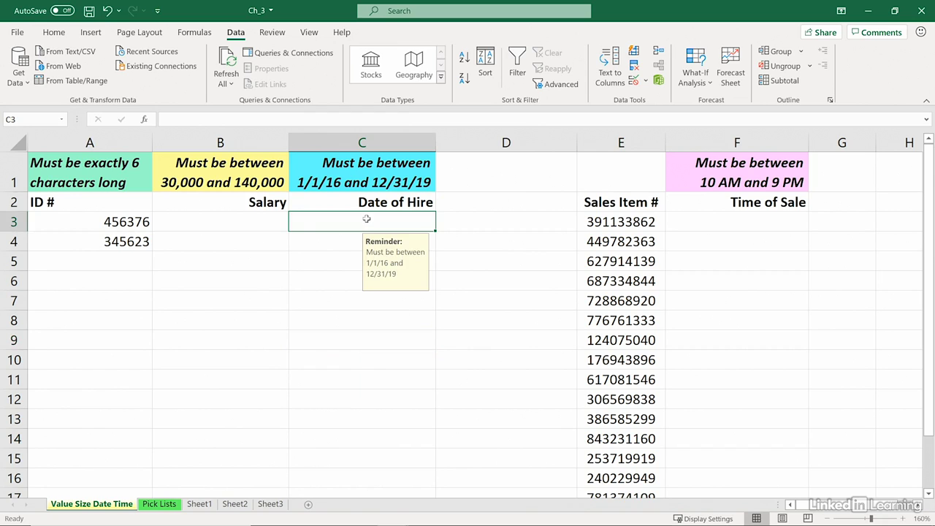
text(3/4/2)
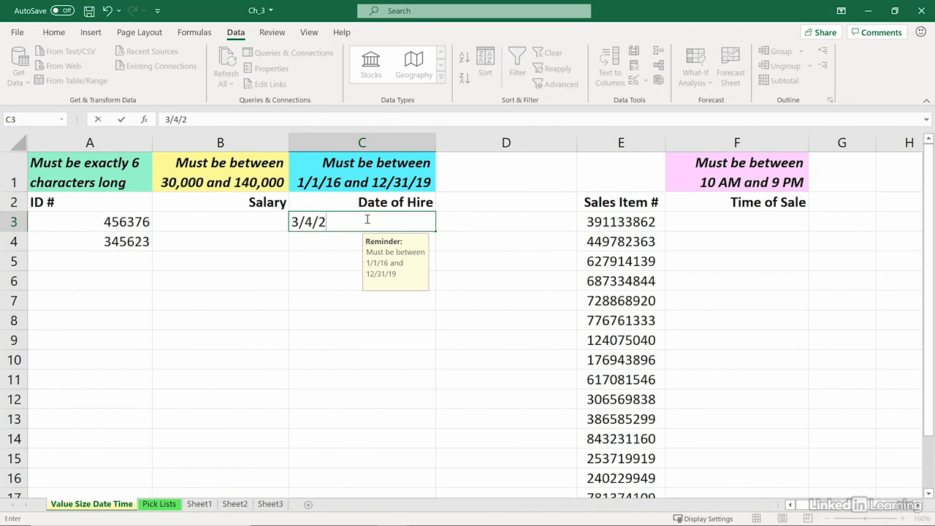
text(1)
key(Return)
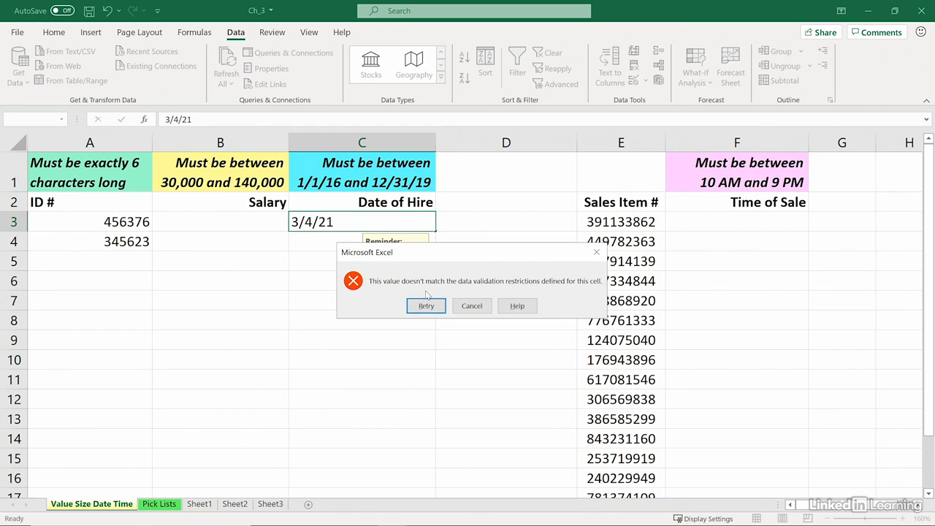
click(597, 254)
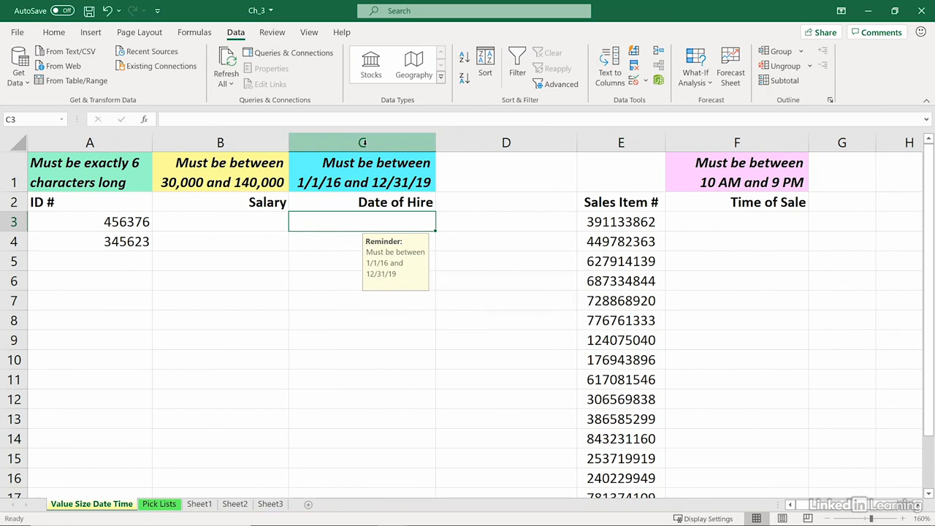
Give column C's validation a Stop error alert titled "W RO N G!!!!!!!" with the message "Must be between 1/1/16 and 12/31/19".
click(363, 143)
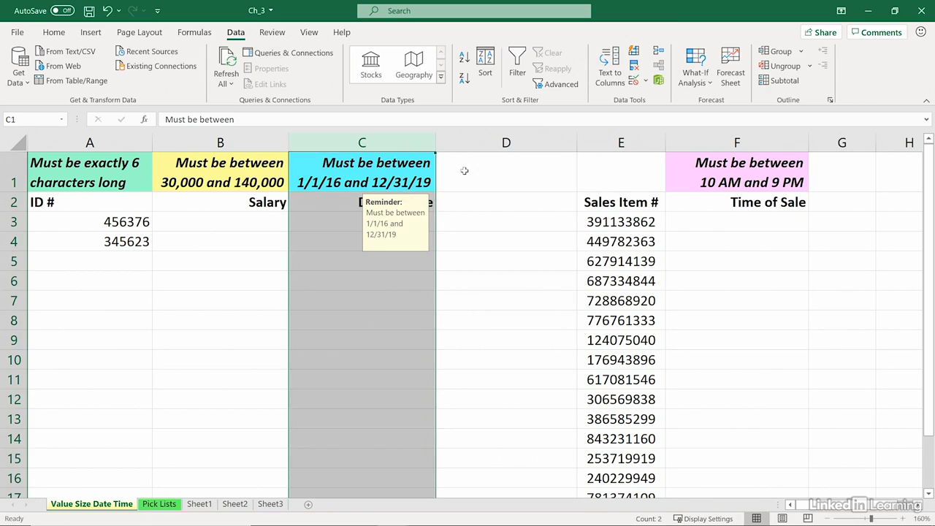
click(633, 79)
click(465, 263)
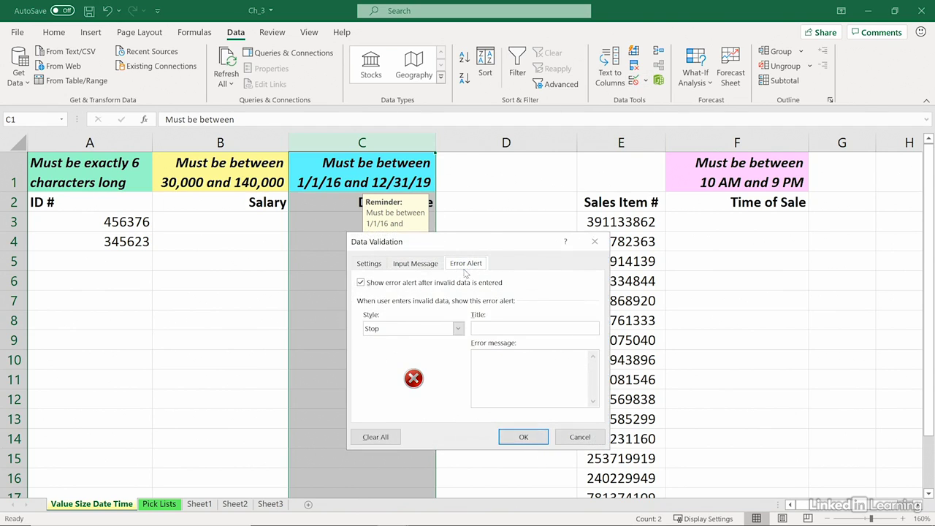
click(489, 361)
text(Must be between 1/1/16 and 12/31/19)
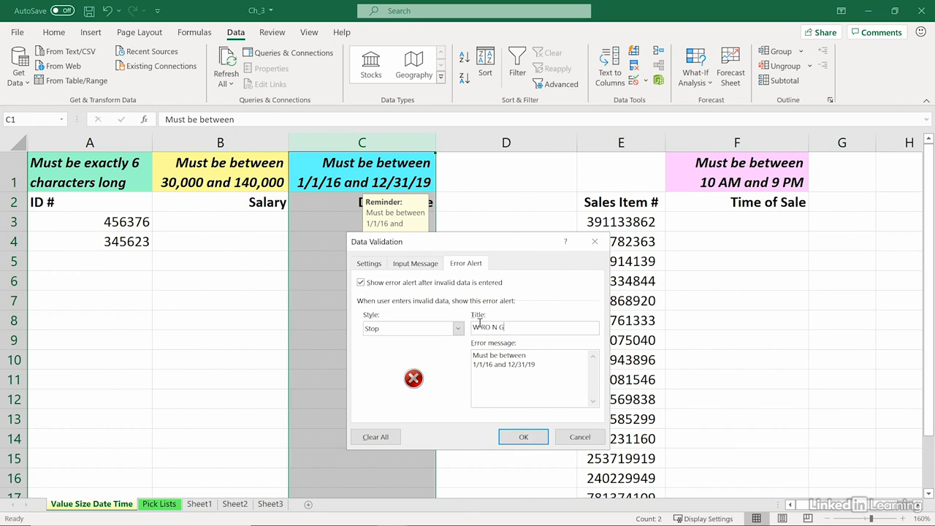
text(!!!!!!)
key(Return)
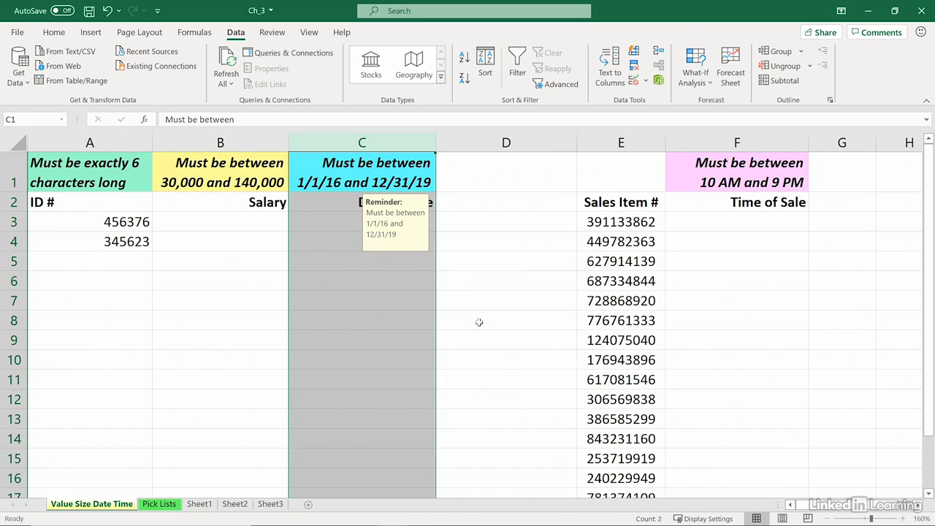
Test the custom error alert by entering 2/3/21 in cell C6, and dismiss the alert.
click(359, 280)
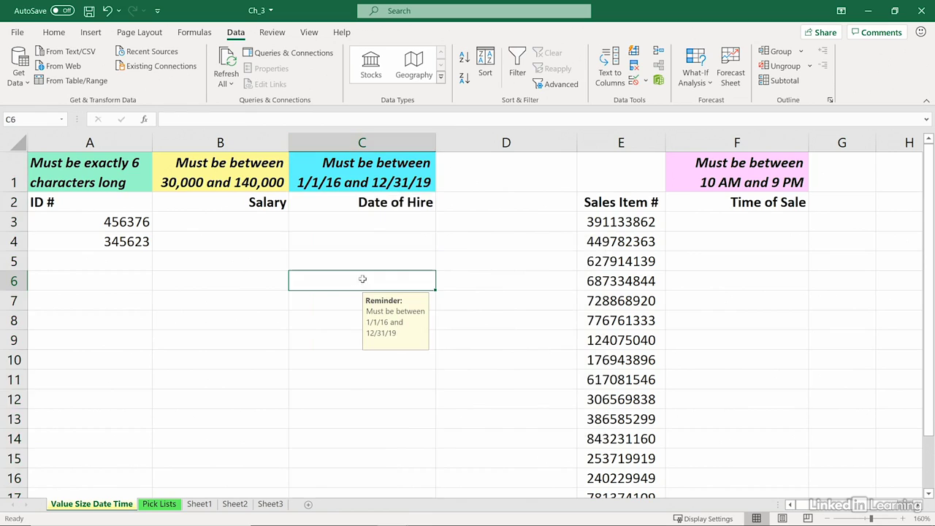
text(2/3/)
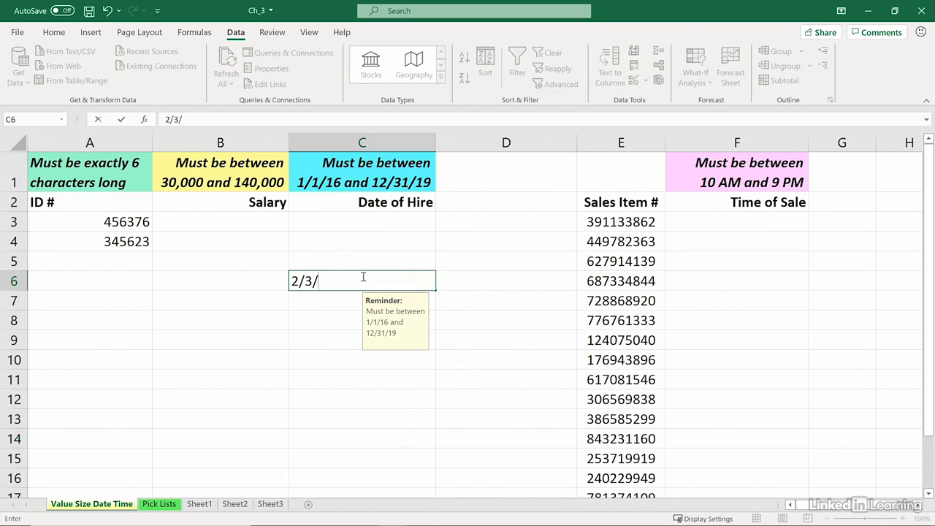
text(21)
key(Return)
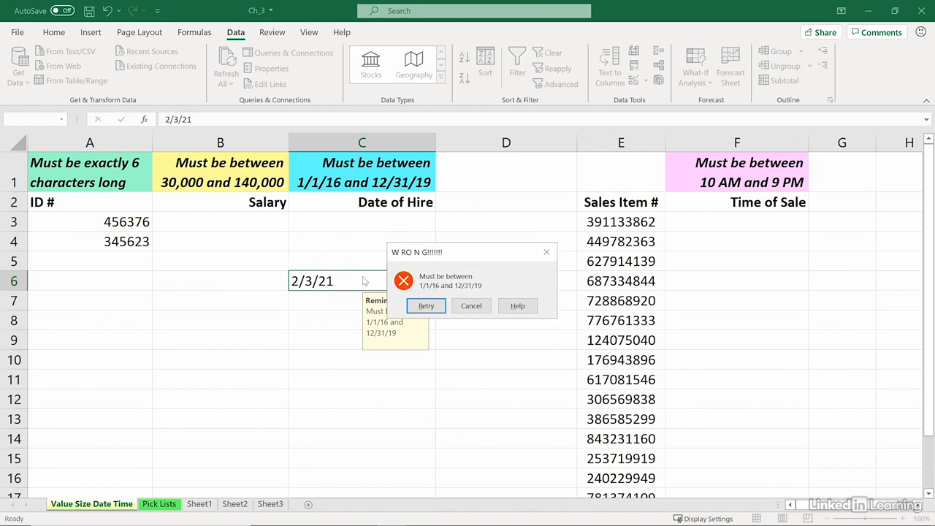
drag(493, 255, 522, 246)
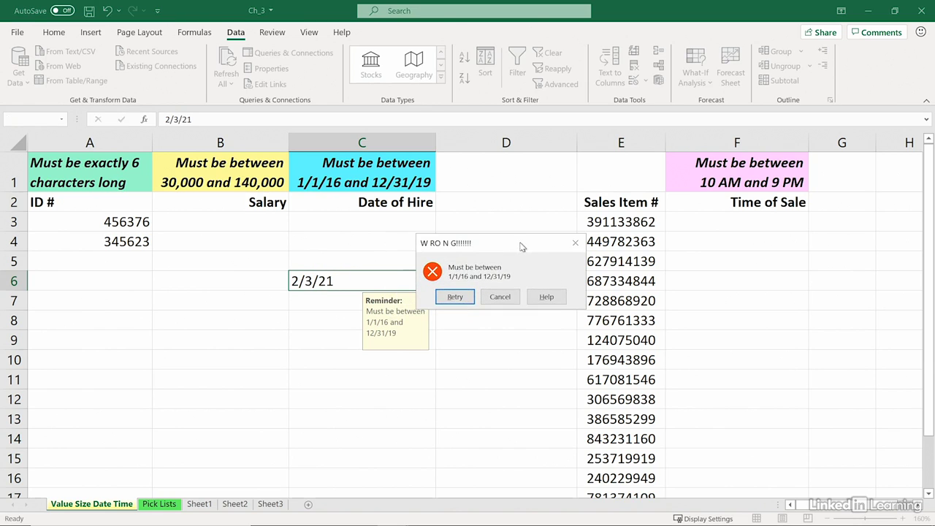
click(574, 242)
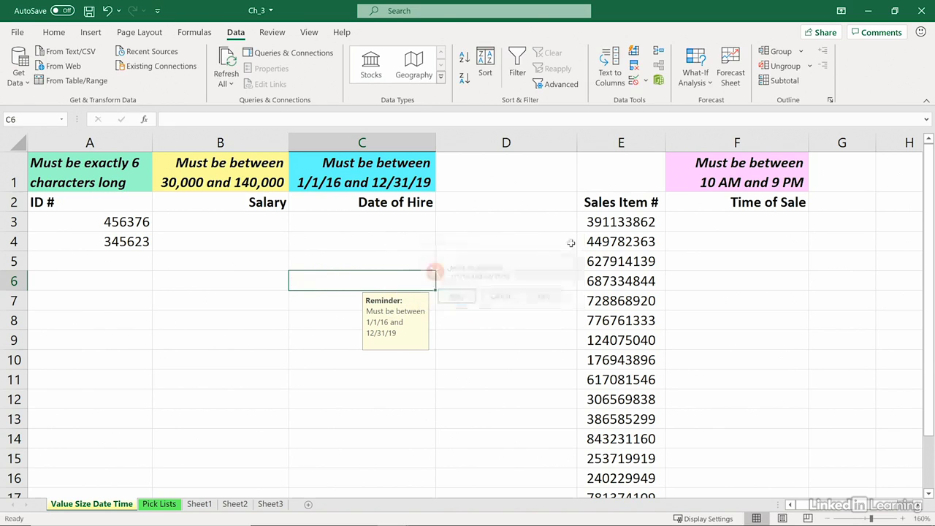
Check the reminder message on the Date of Hire header and the two cells below it.
click(381, 206)
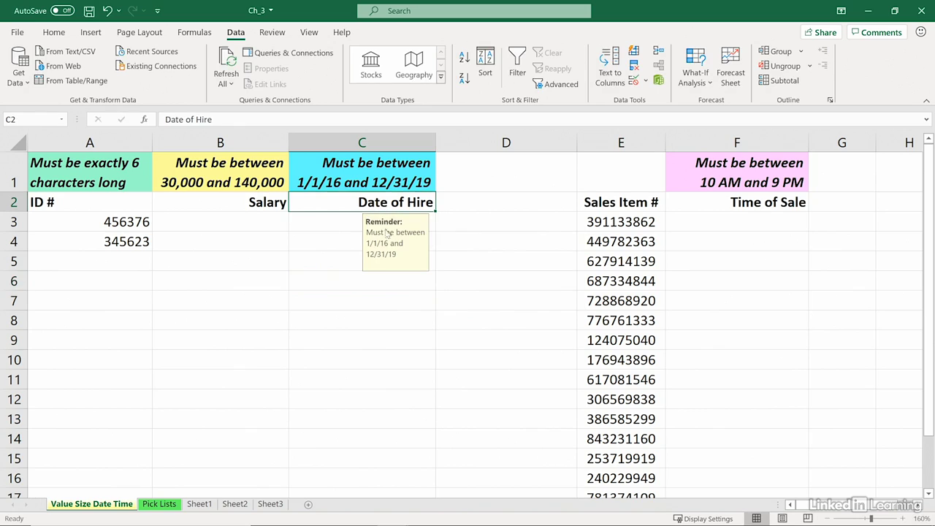
click(339, 225)
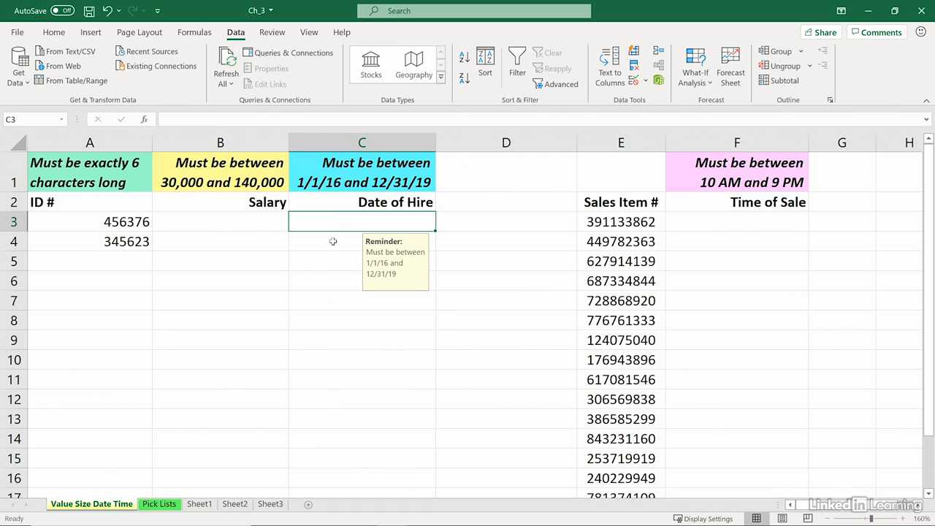
click(323, 236)
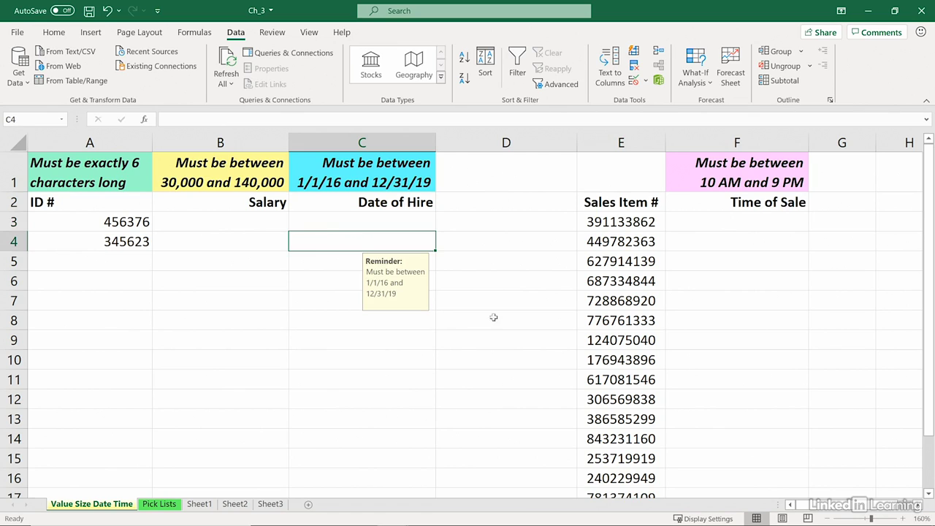
Add a data validation rule to column F that allows only times between 10:00 AM and 9:00 PM.
click(728, 142)
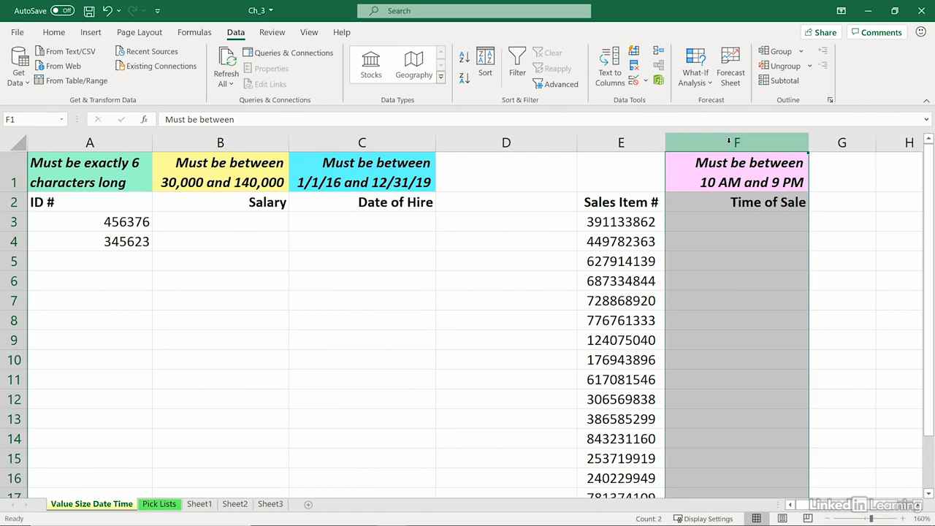
click(634, 82)
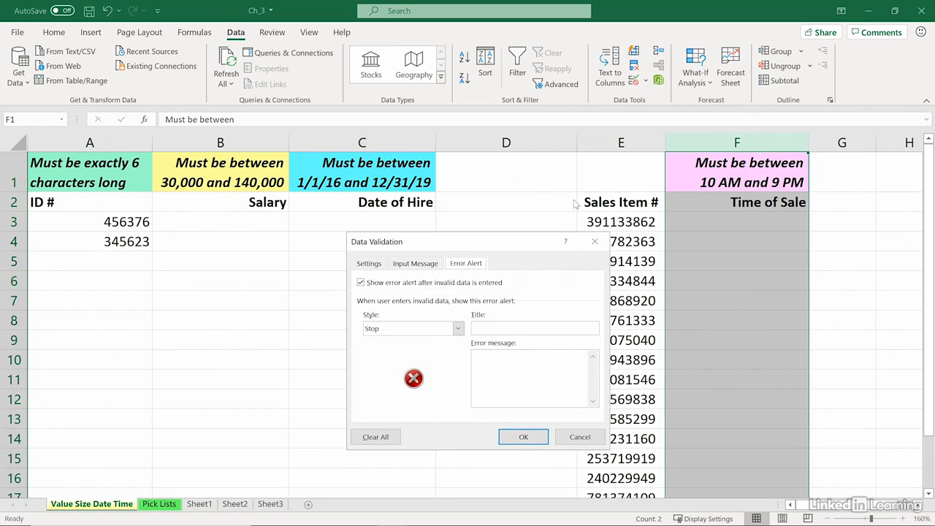
click(368, 263)
click(451, 309)
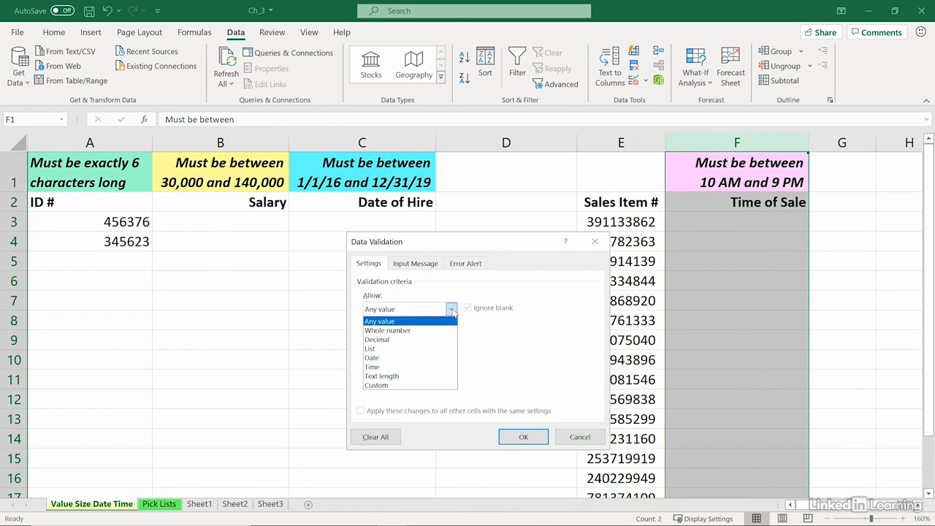
click(372, 367)
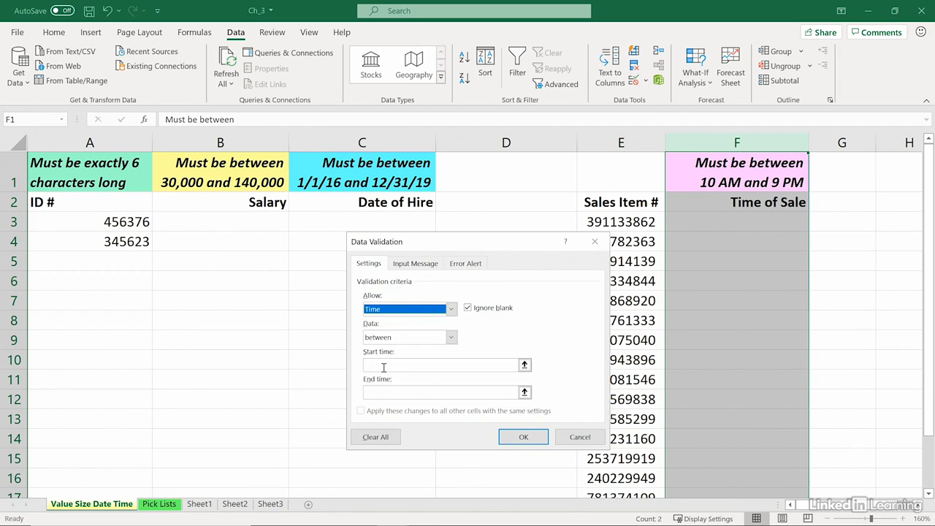
click(383, 366)
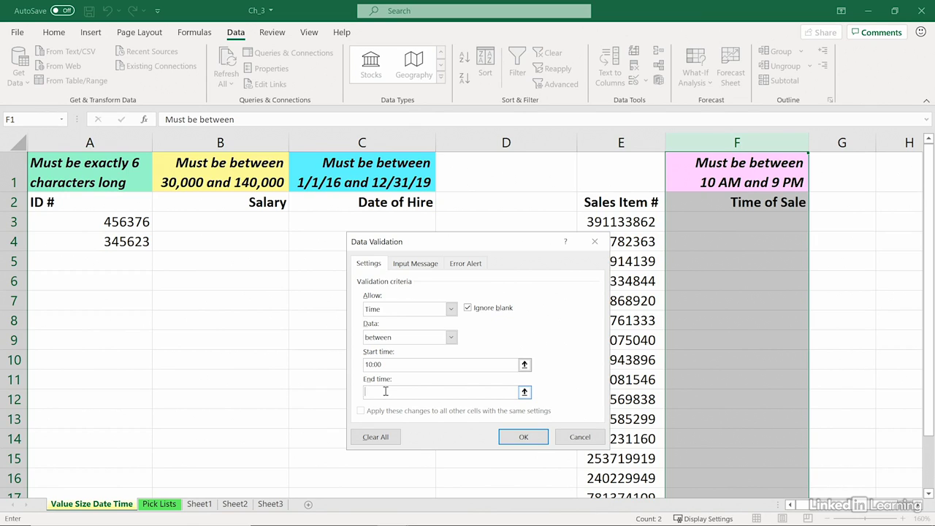
text(p)
key(Return)
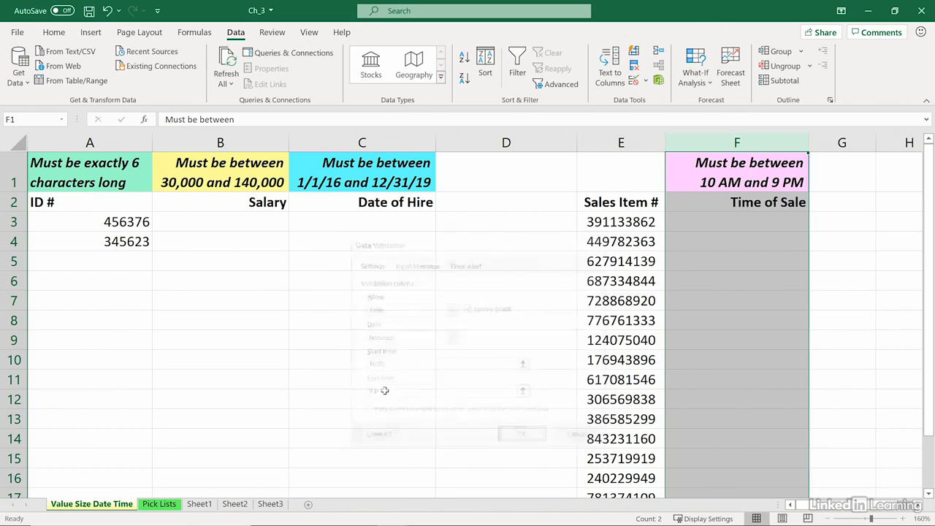
Test the sale time rule with a too-early time by entering 8:43 in cell F3, and dismiss the rejected entry.
click(716, 222)
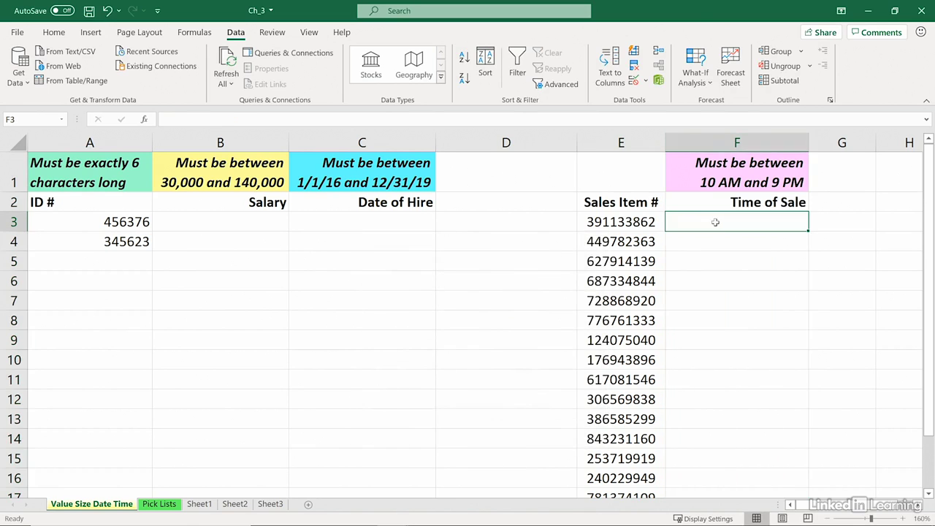
text(8:43)
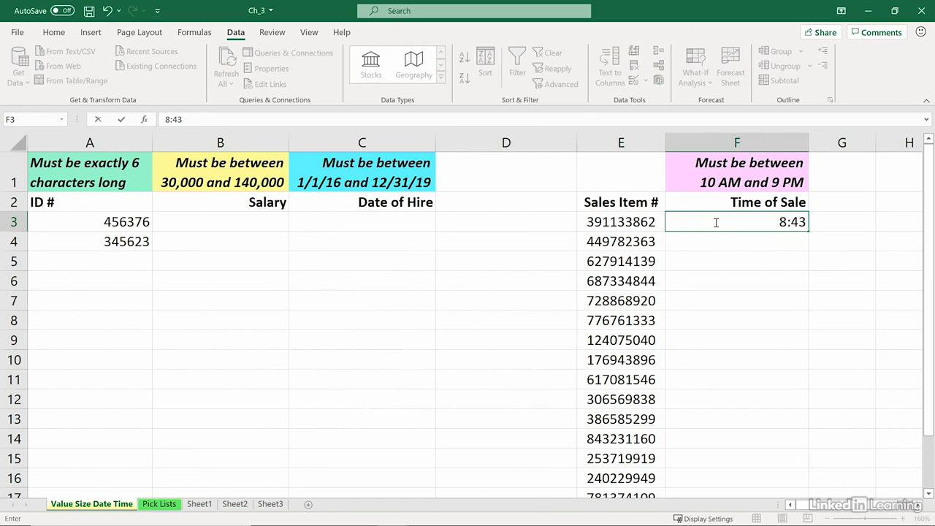
key(Return)
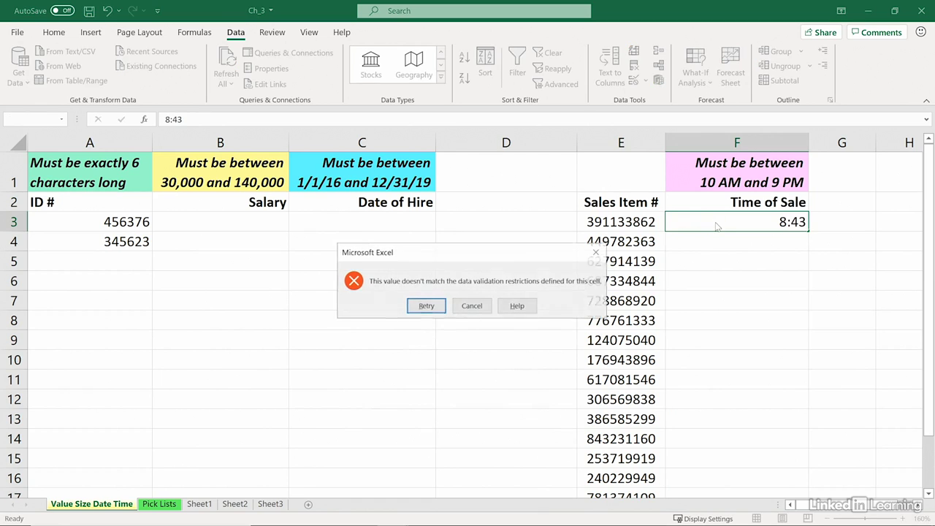
click(469, 307)
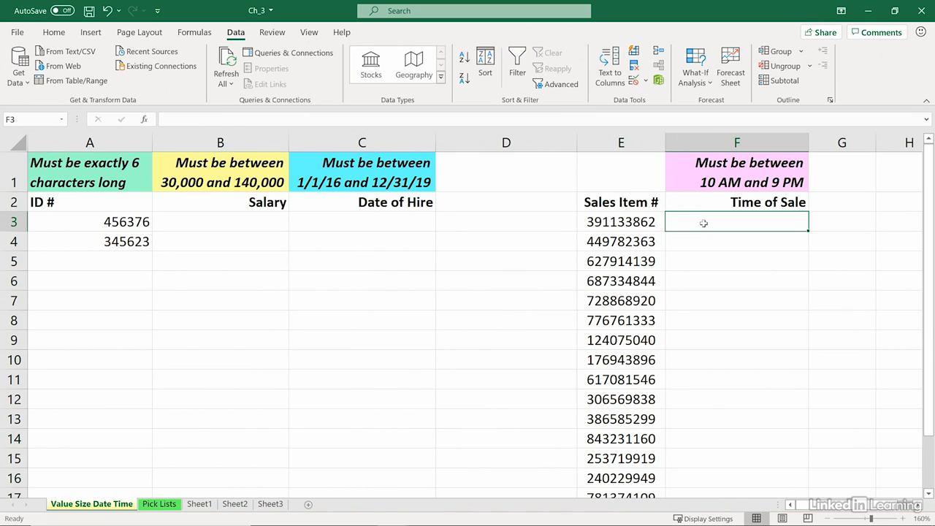
Test the sale time rule with a too-late time by entering 22:00 in cell F3, and dismiss the rejected entry.
text(22:0)
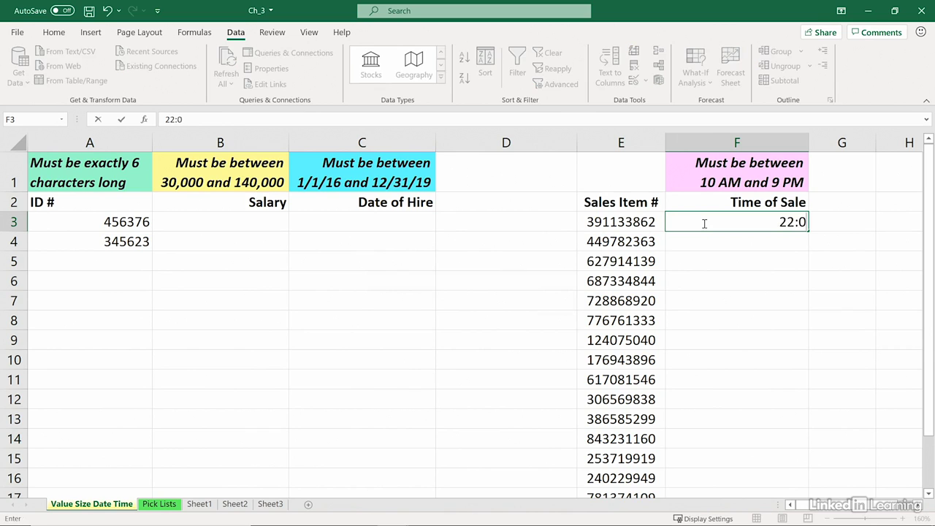
text(0)
key(Return)
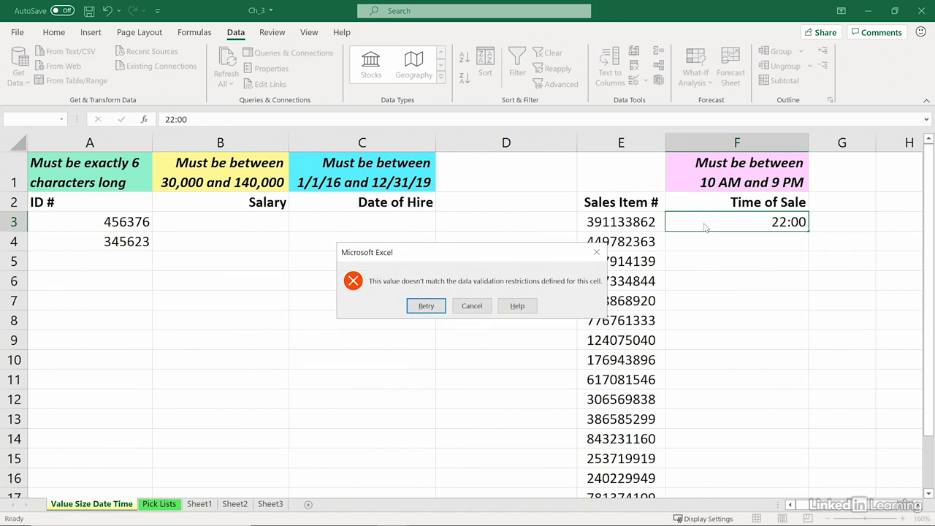
click(473, 306)
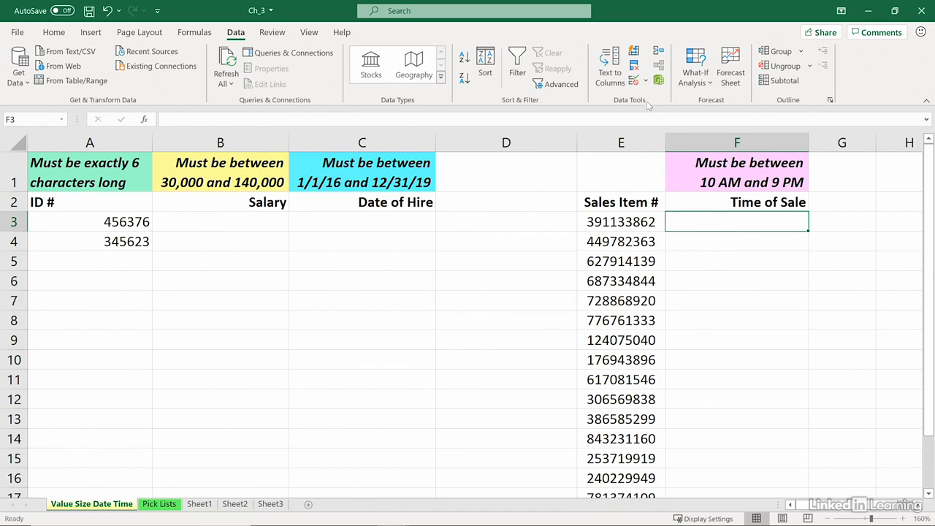
Open the data validation settings of cell F3 to check the stored start and end times.
click(634, 80)
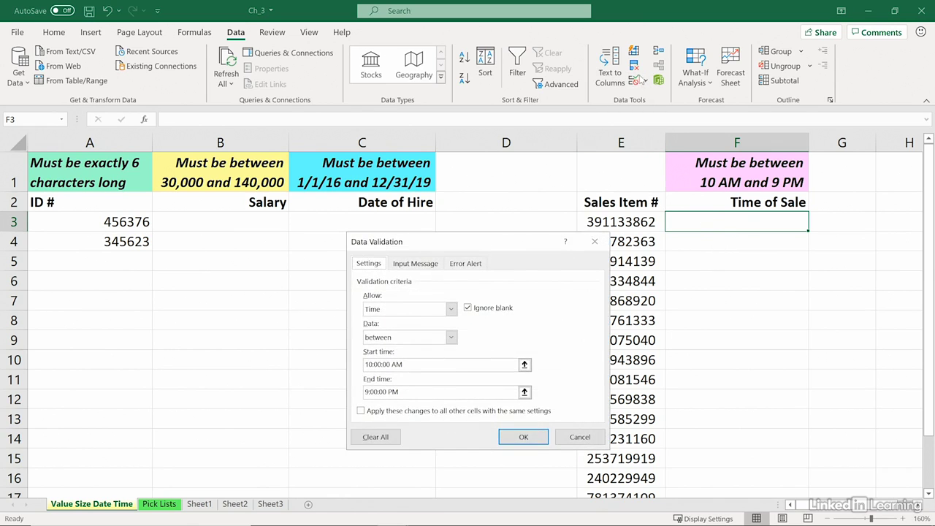